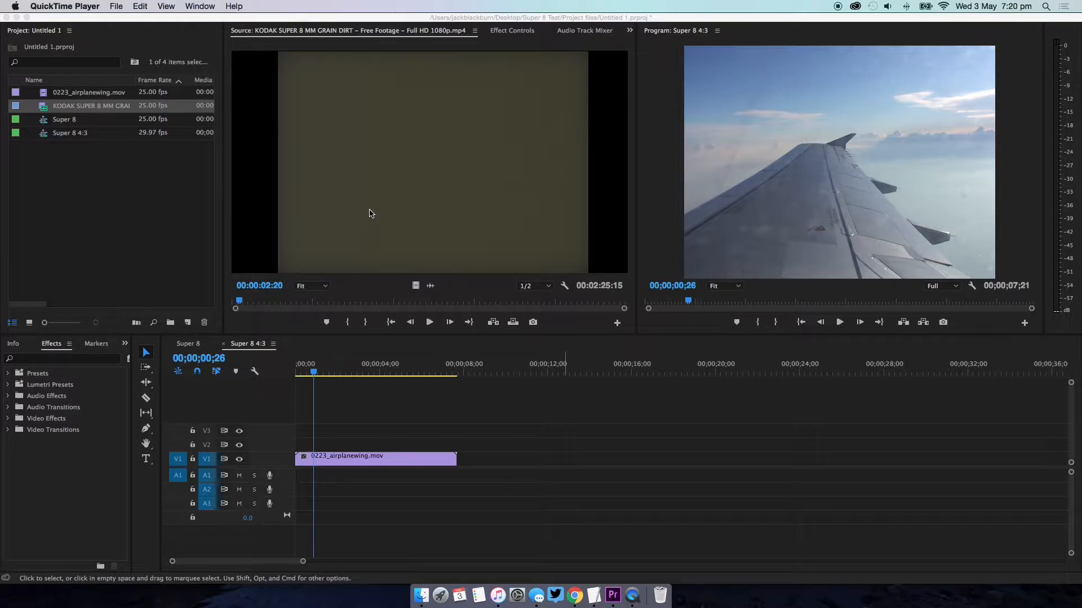
Step: Review the airplane wing clip and place the Kodak Super 8 grain dirt footage above it on V2 at the sequence start
click(307, 371)
click(297, 373)
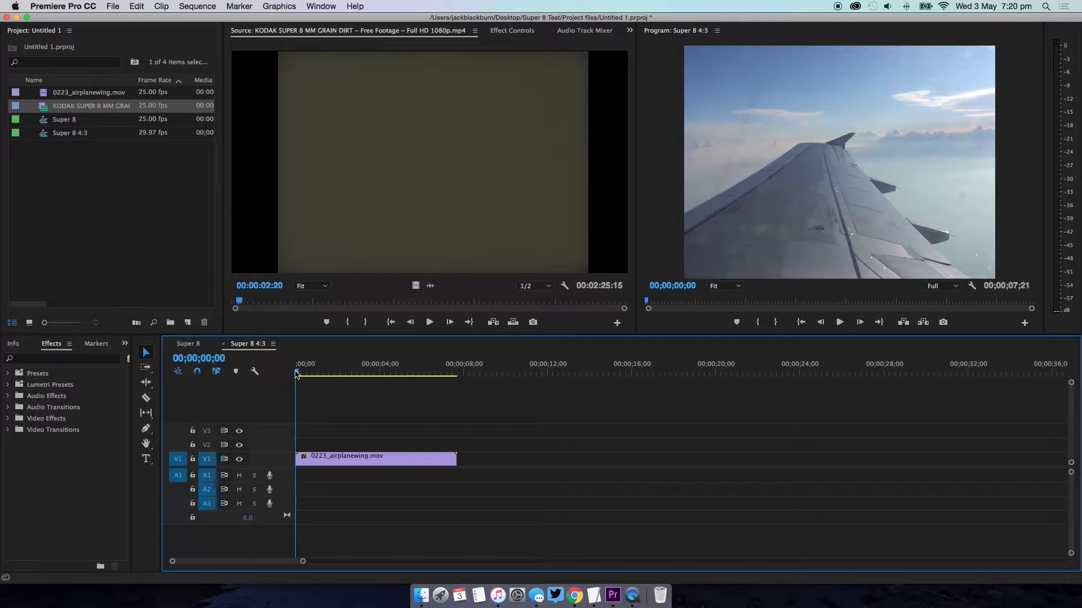
click(383, 372)
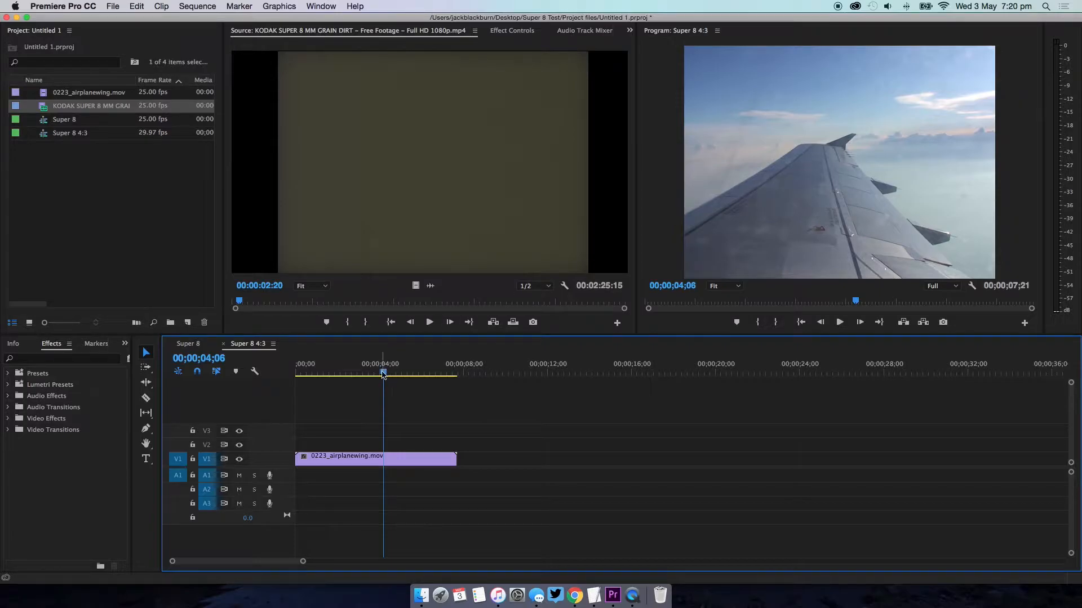
click(443, 371)
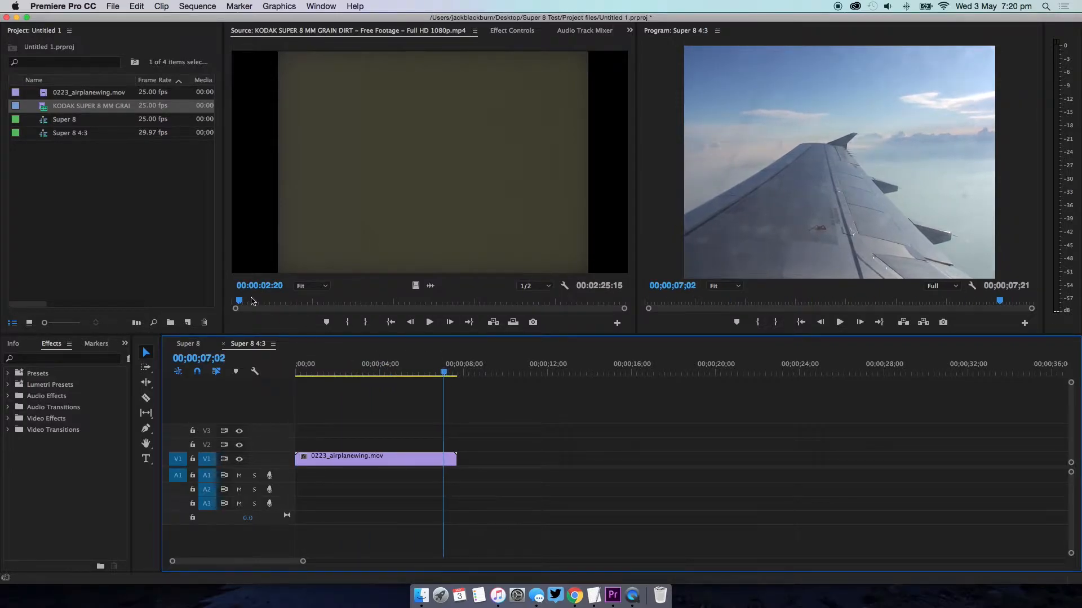
click(140, 237)
click(44, 108)
drag(43, 107, 304, 447)
Step: Cut the grain footage where the airplane clip ends and delete the excess part
key(c)
click(457, 446)
key(v)
click(477, 446)
key(Delete)
Step: Set the grain clip's blend mode to Overlay and play the sequence from the start to preview the effect
click(442, 444)
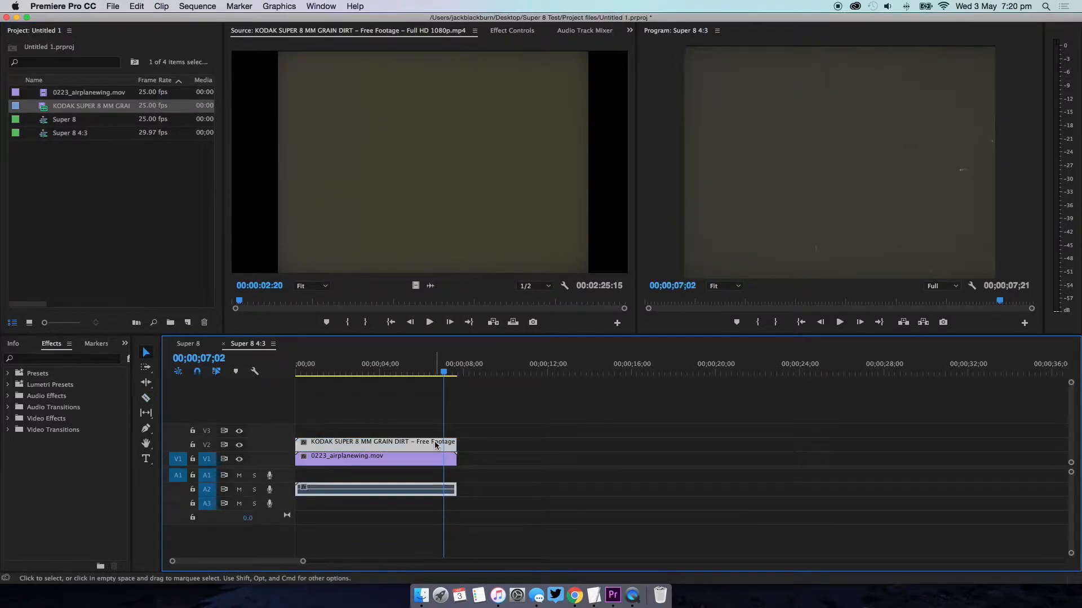
click(509, 32)
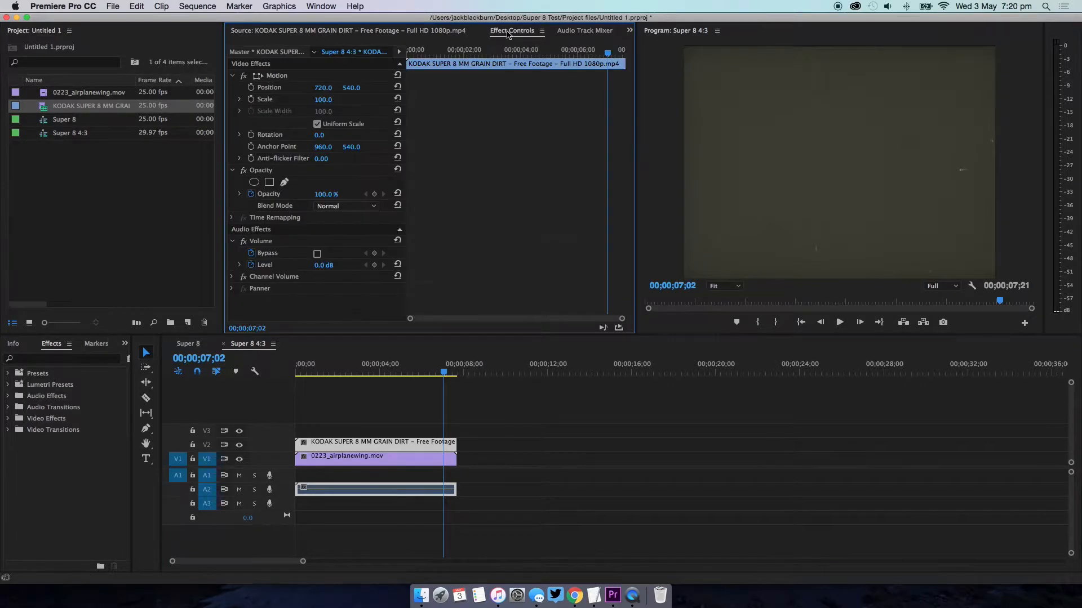
click(342, 206)
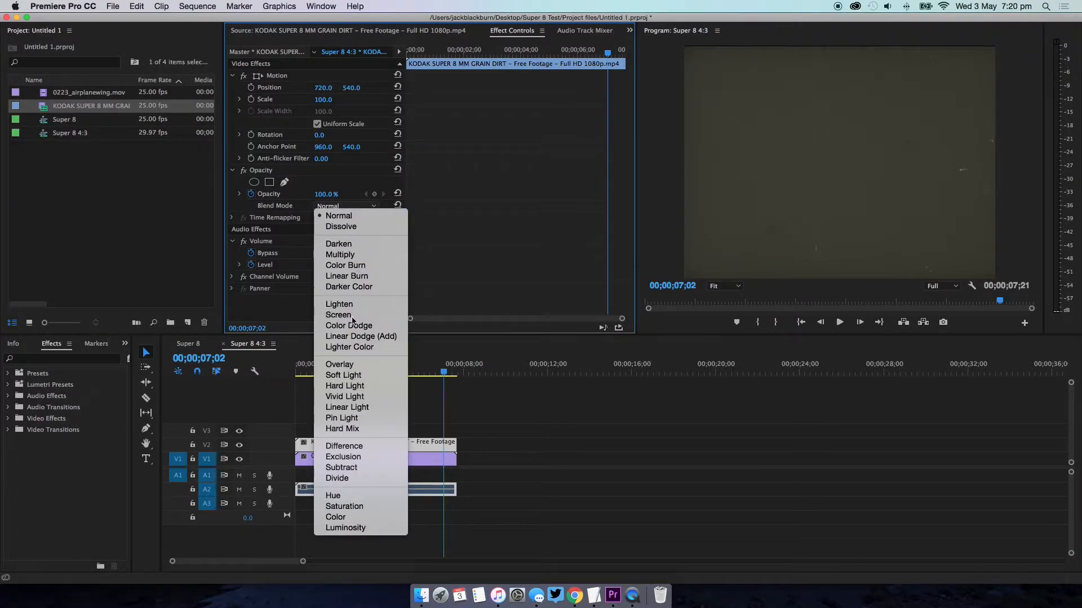
click(340, 365)
drag(348, 371, 287, 375)
key(space)
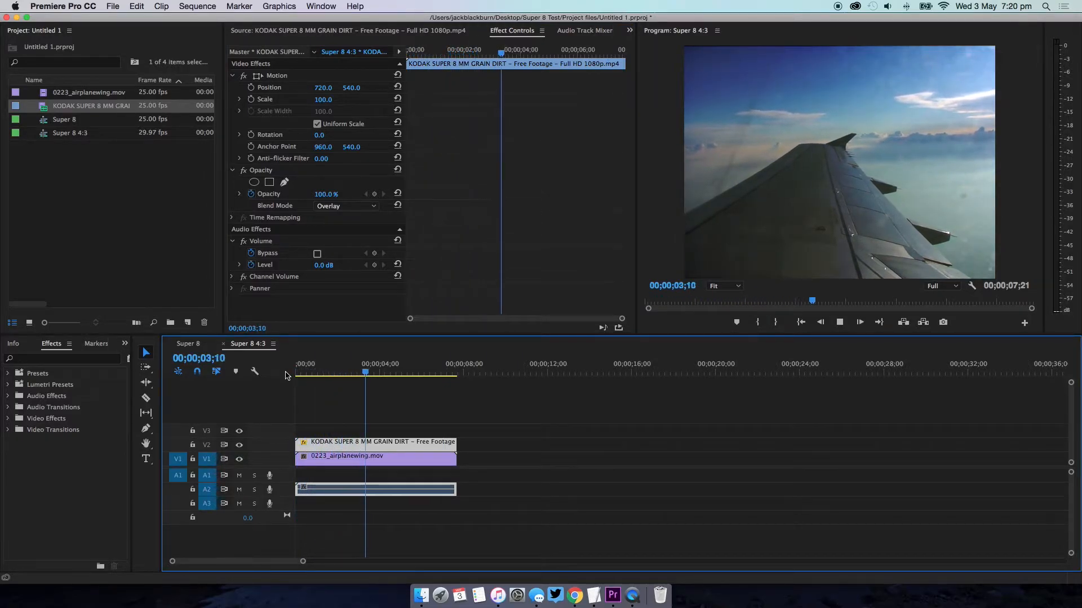
key(space)
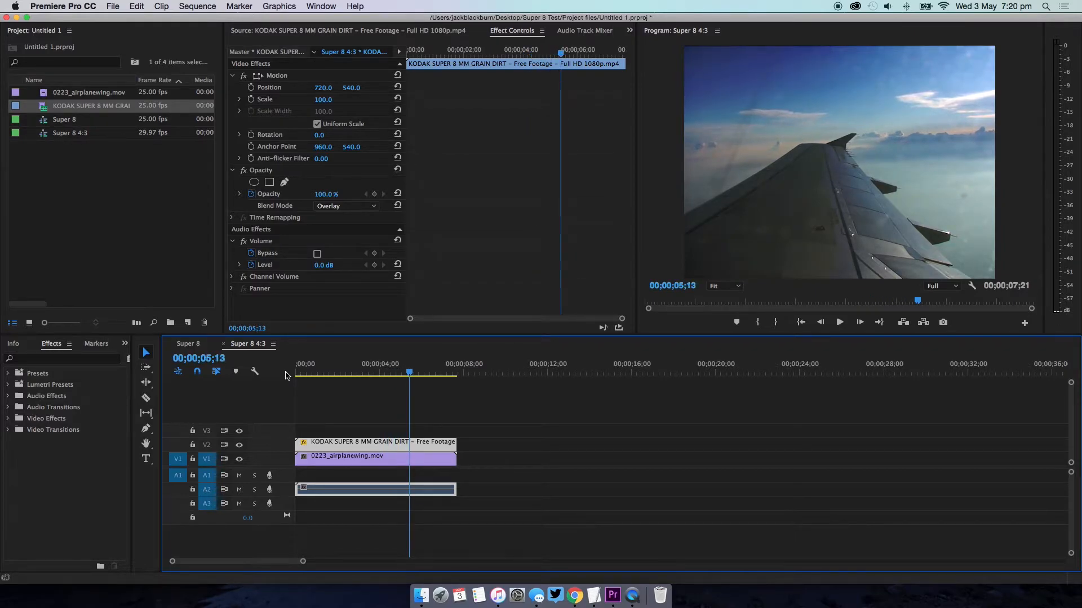
drag(362, 374, 298, 372)
key(space)
key(space)
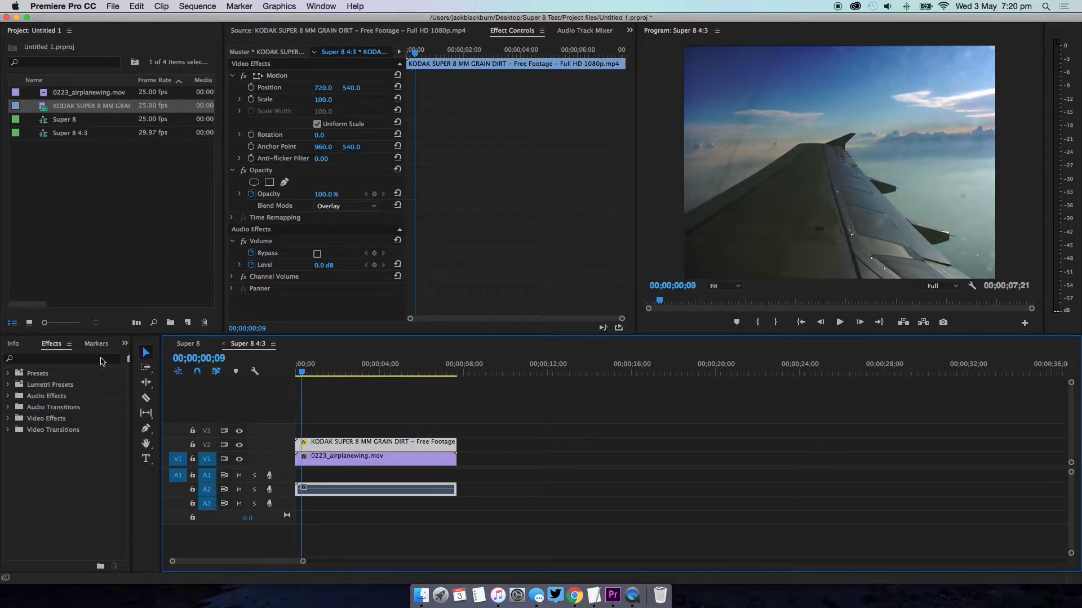
Step: Apply the Lumetri Color effect from the Color Correction video effects to the airplane wing clip on V1
click(102, 359)
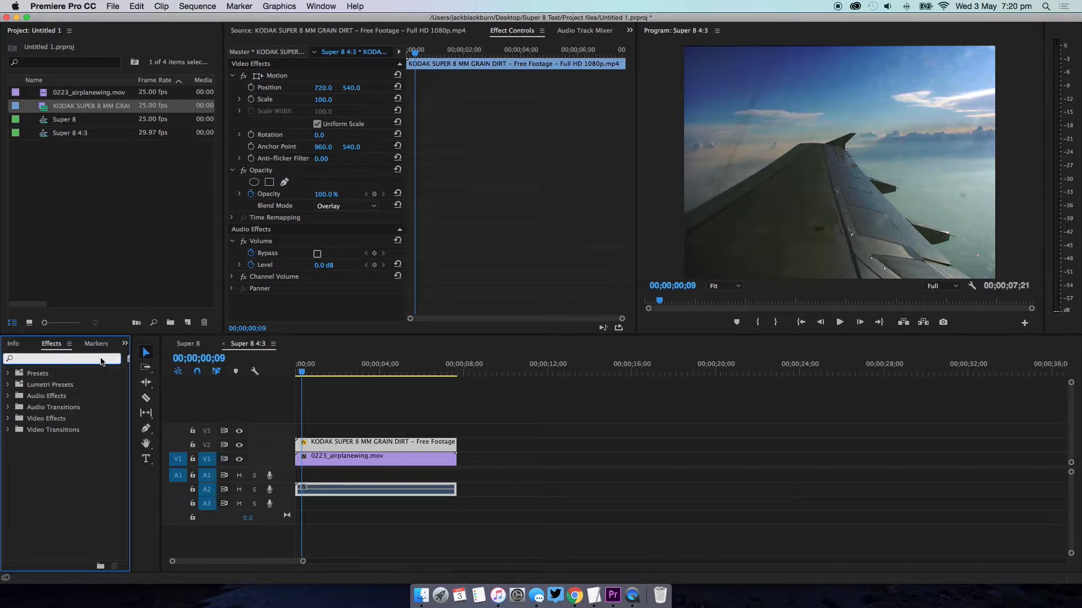
click(8, 420)
scroll(35, 467, down, 5)
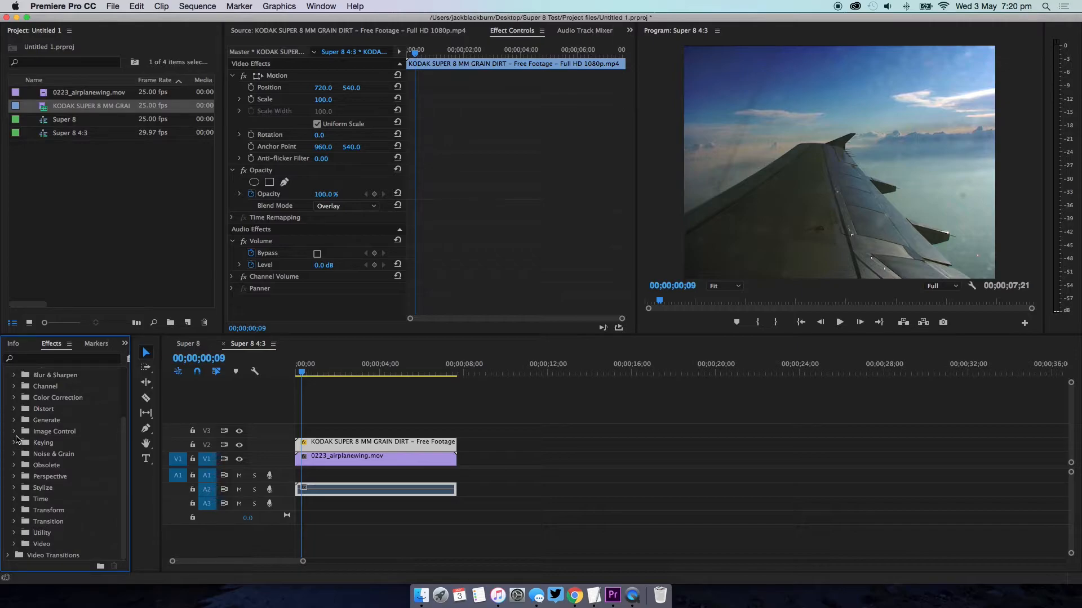
click(15, 398)
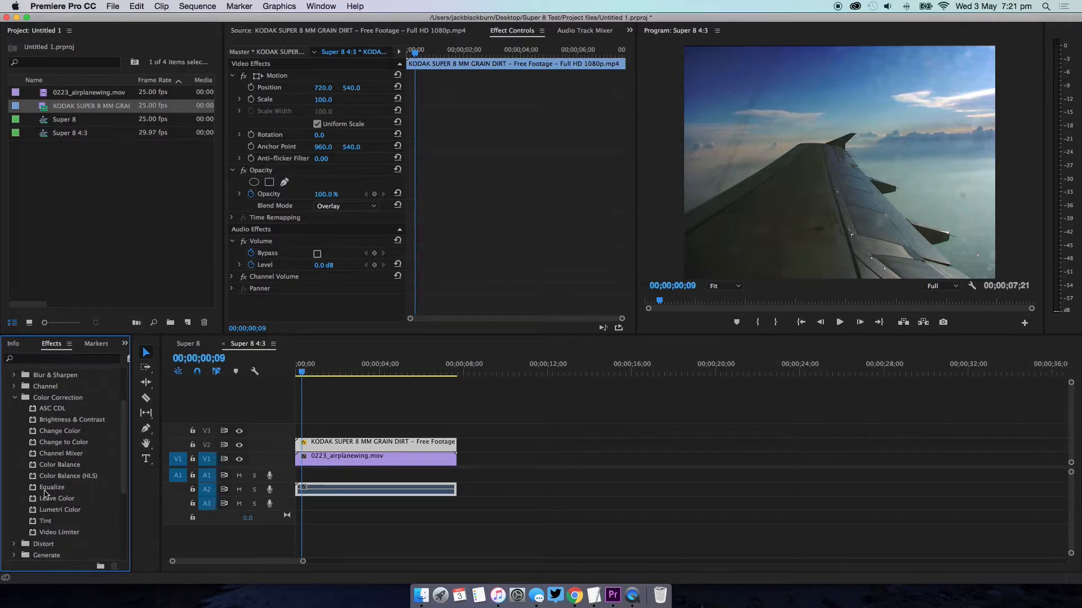
drag(44, 510, 363, 462)
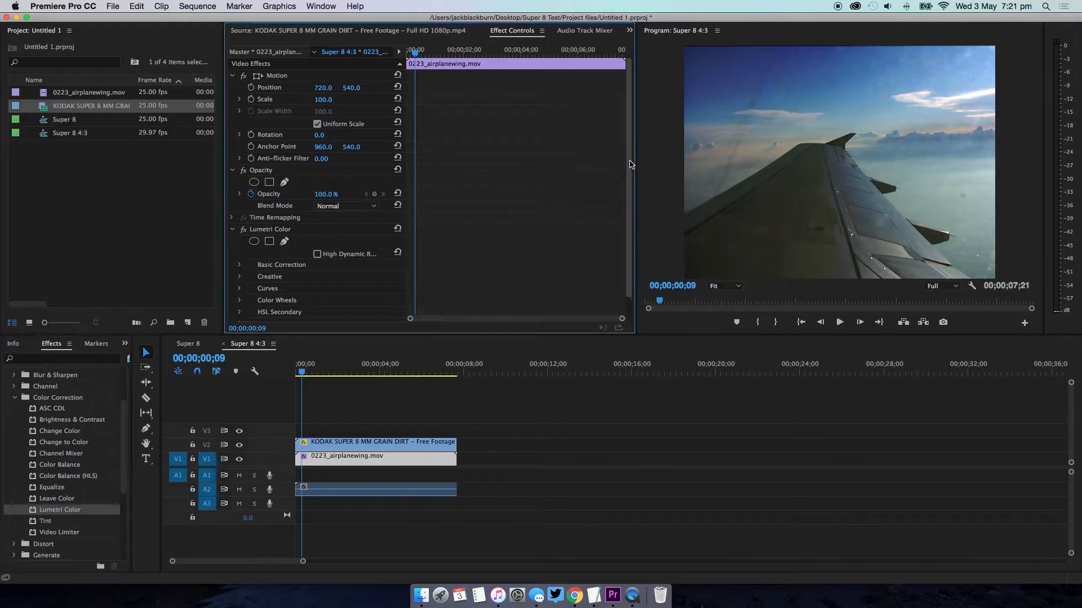
Step: Set the airplane clip's Lumetri contrast to 44 and saturation to 126, and preview the result
scroll(629, 158, down, 2)
click(239, 244)
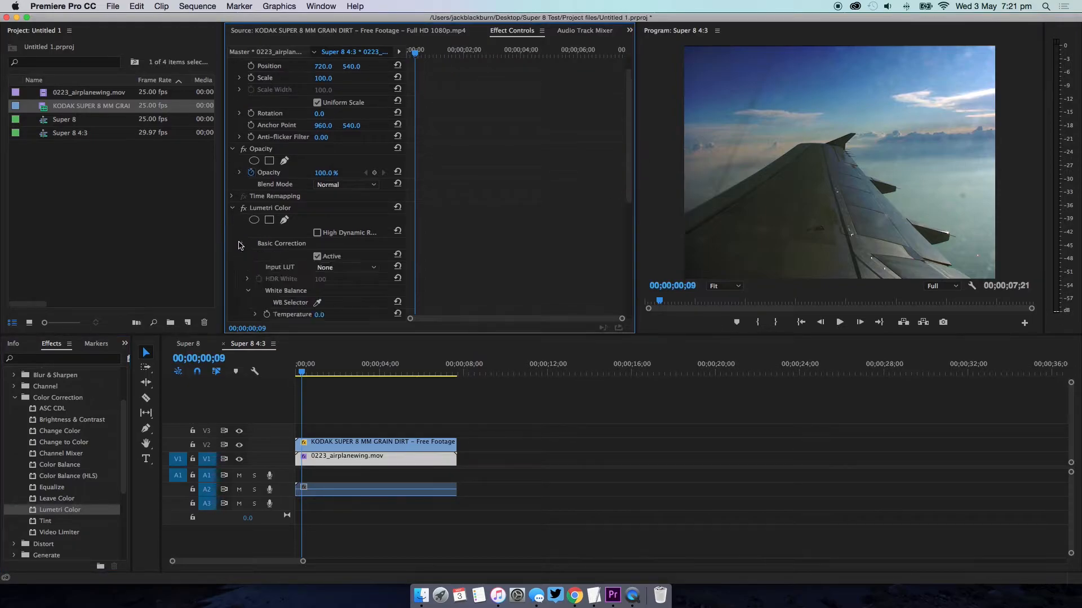
drag(629, 146, 625, 240)
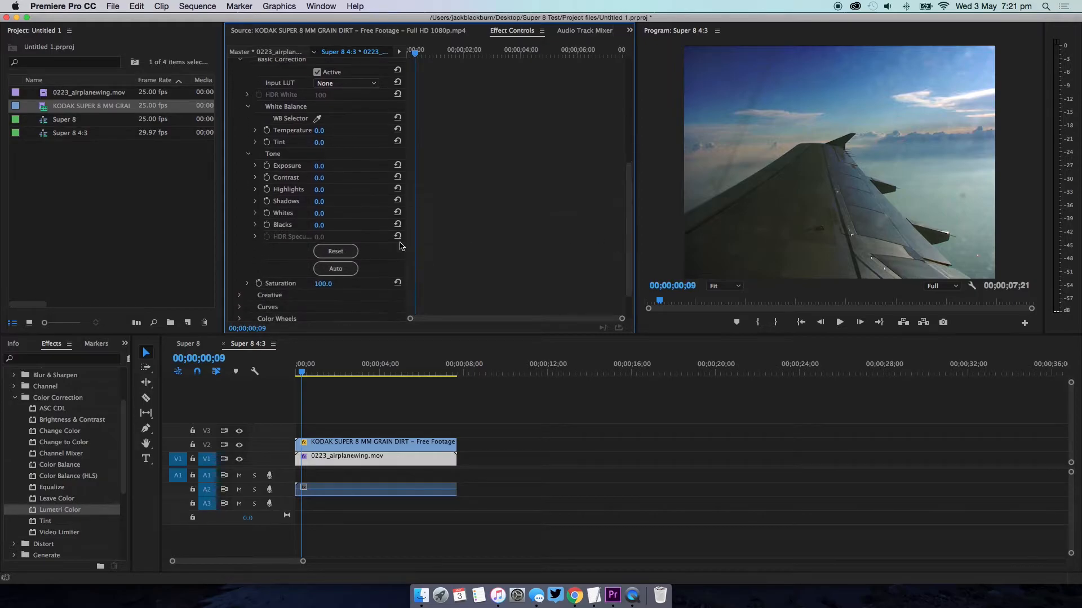
drag(316, 183, 326, 239)
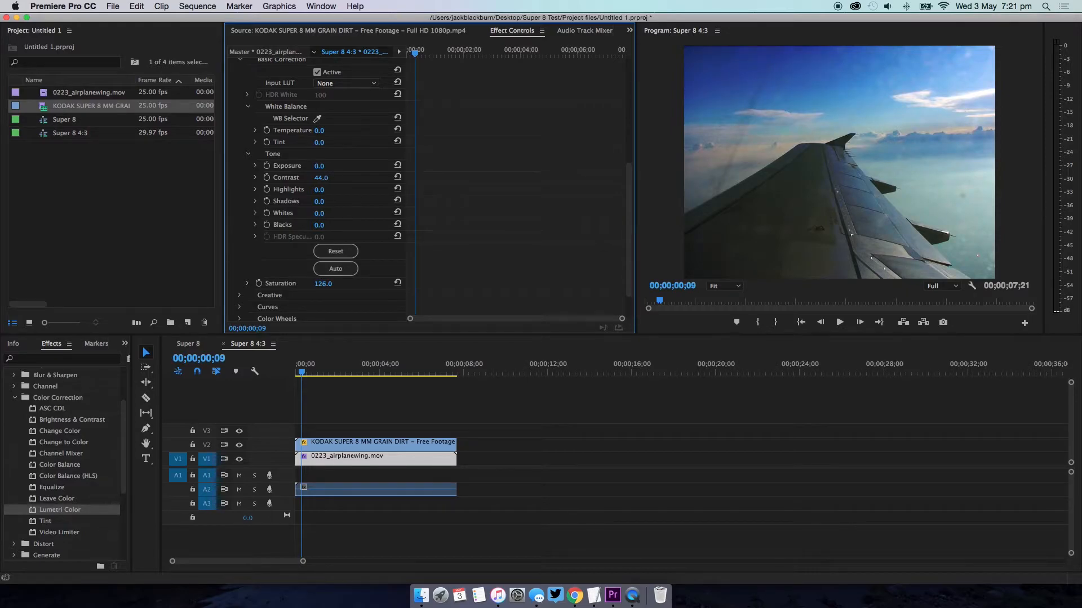
key(space)
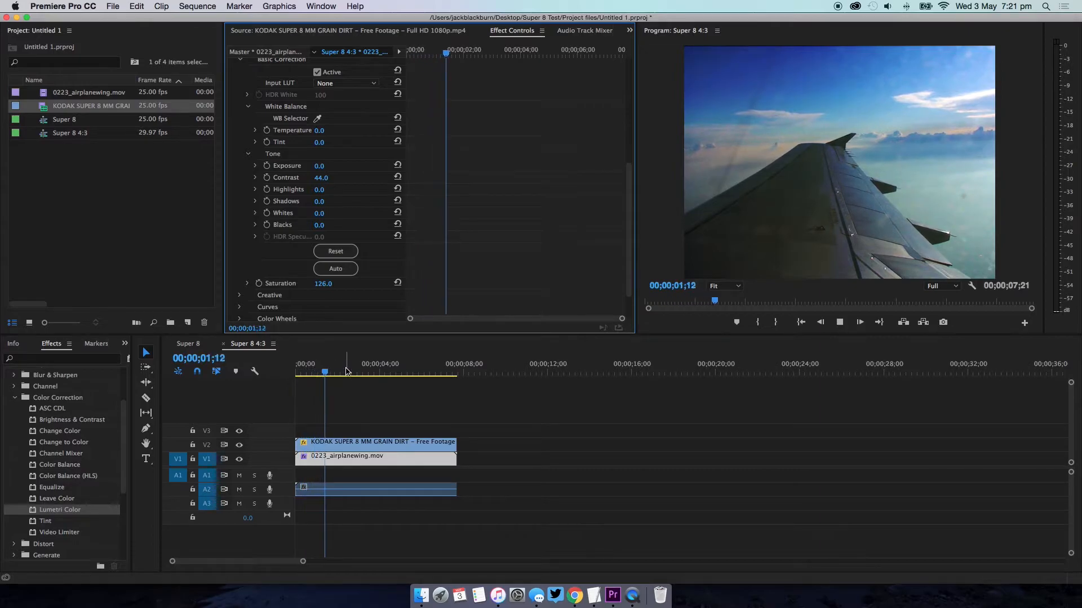
key(space)
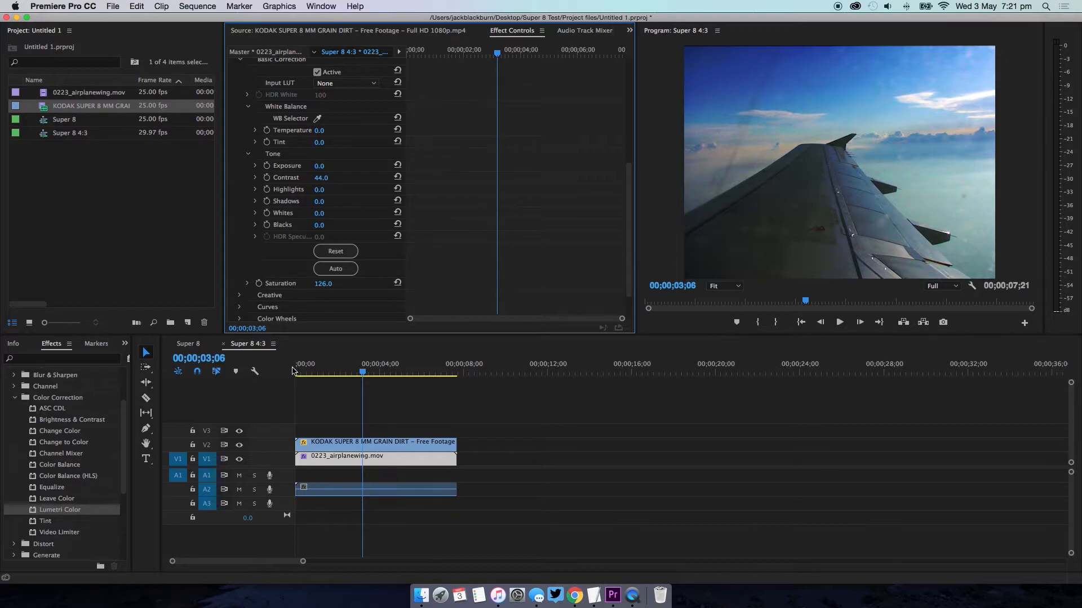
Step: Find the Noise video effect and apply it to the airplane wing clip on V1
click(101, 361)
text(nois)
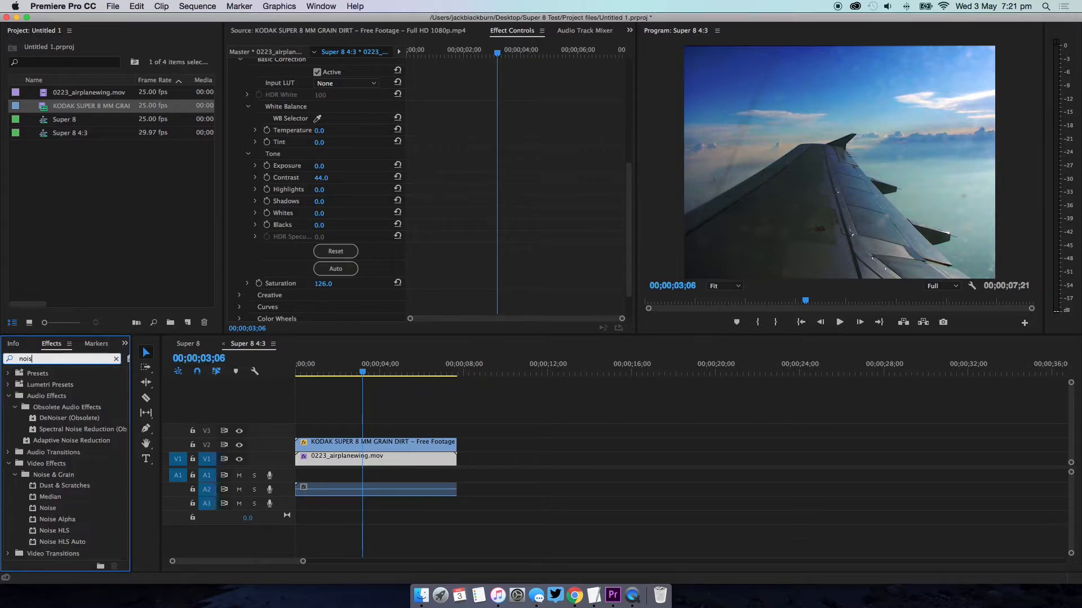
drag(47, 508, 363, 461)
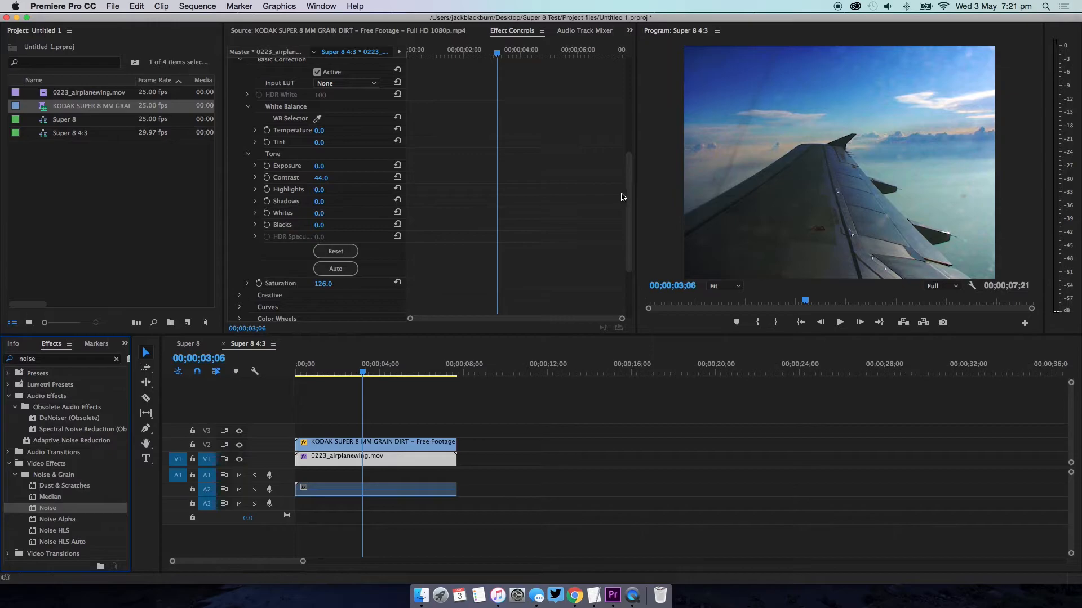
Step: Set the airplane clip's amount of noise to 10% and play the sequence from the start to check it
scroll(632, 194, up, 5)
drag(631, 173, 630, 314)
click(328, 277)
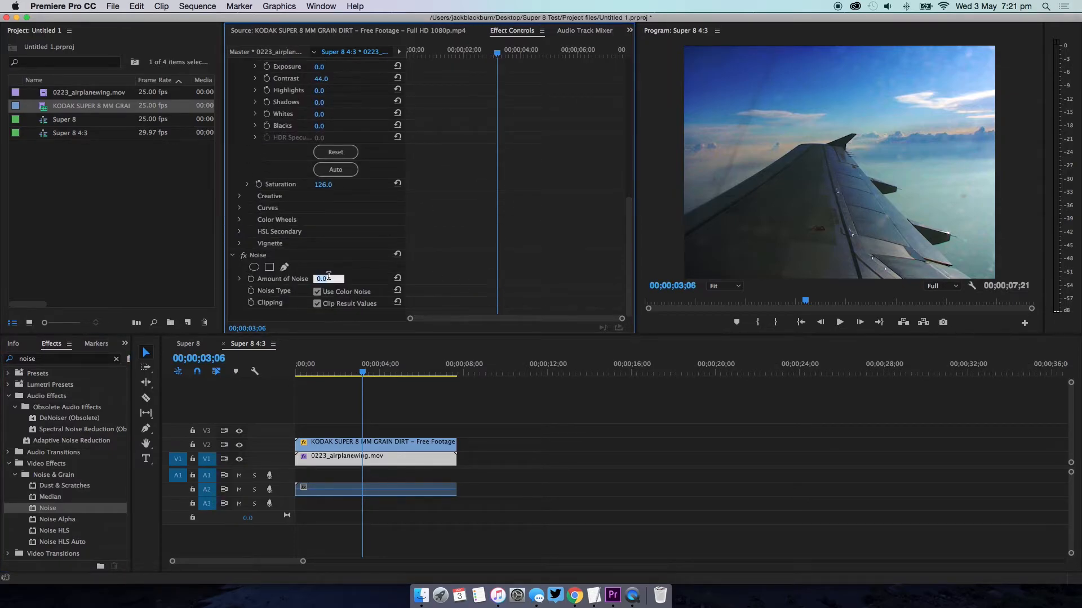
text(10)
key(Return)
click(287, 372)
key(space)
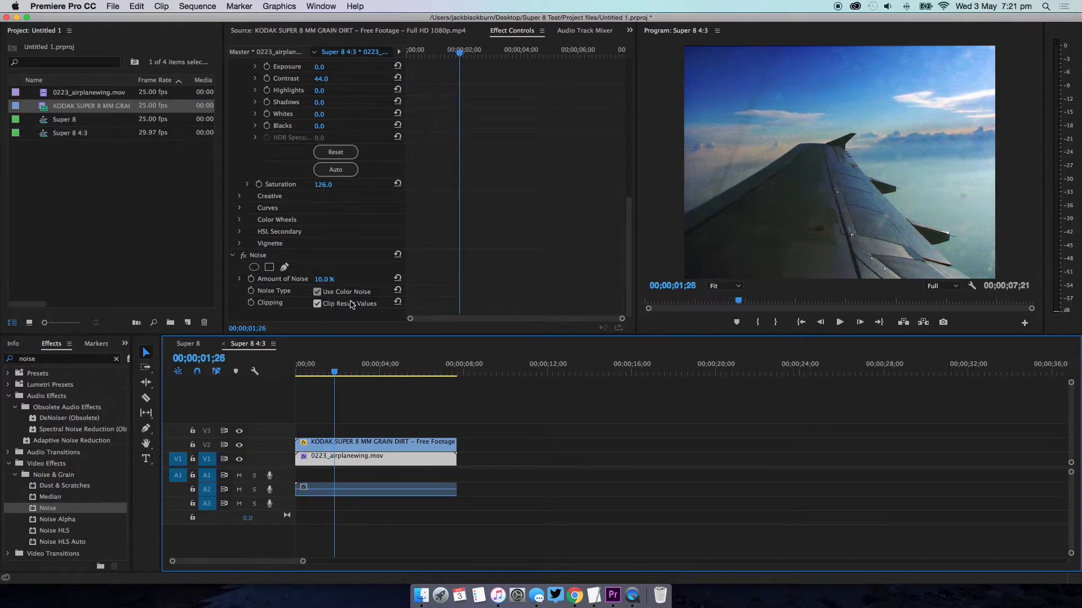
Step: Find the Sharpen video effect and apply it to the airplane wing clip on V1
click(116, 359)
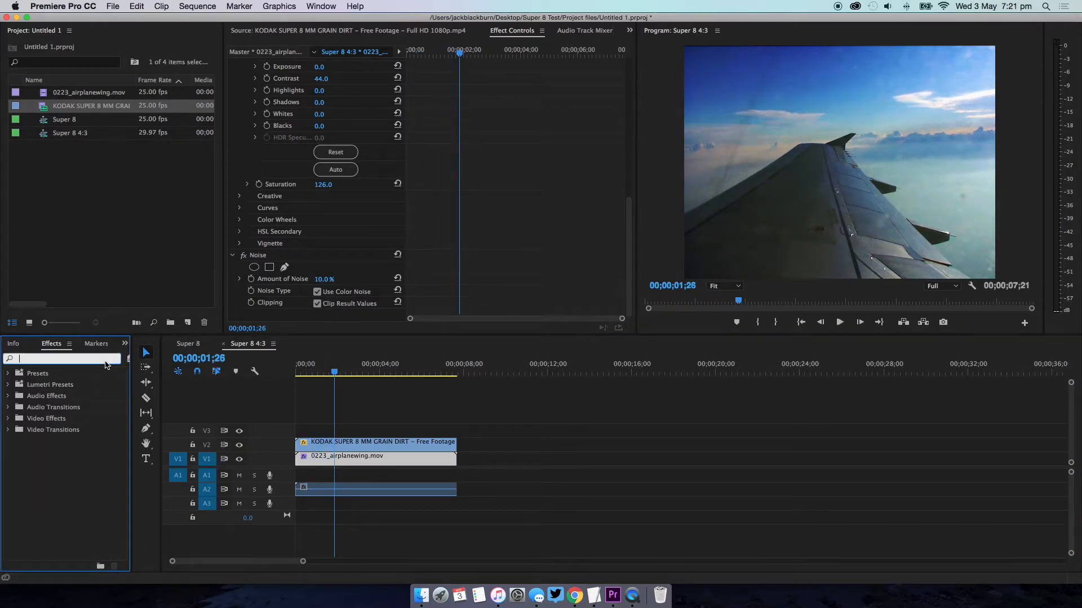
text(sharp)
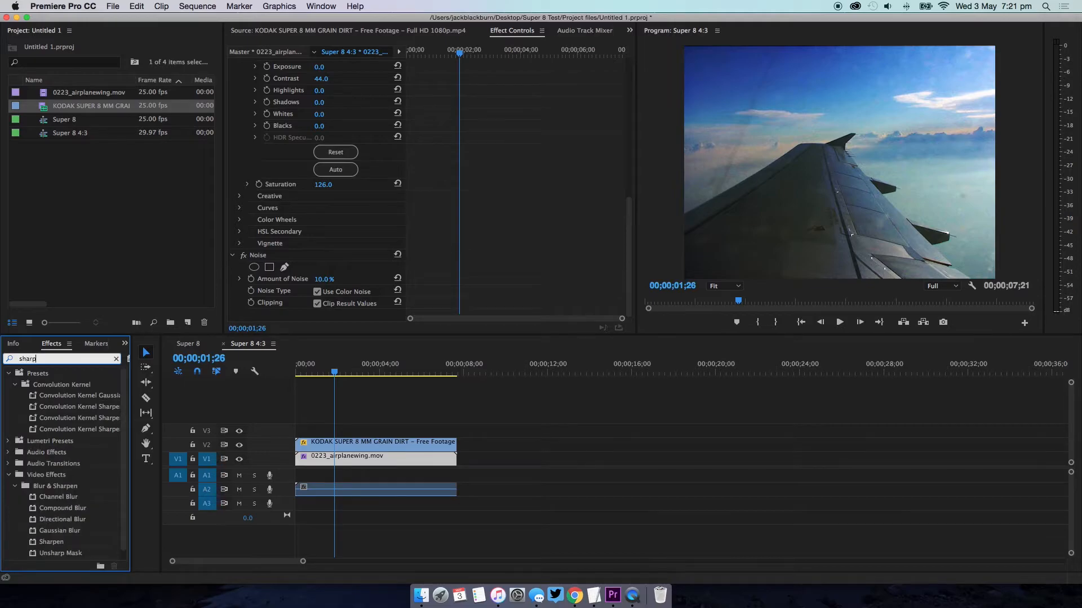
scroll(65, 428, down, 1)
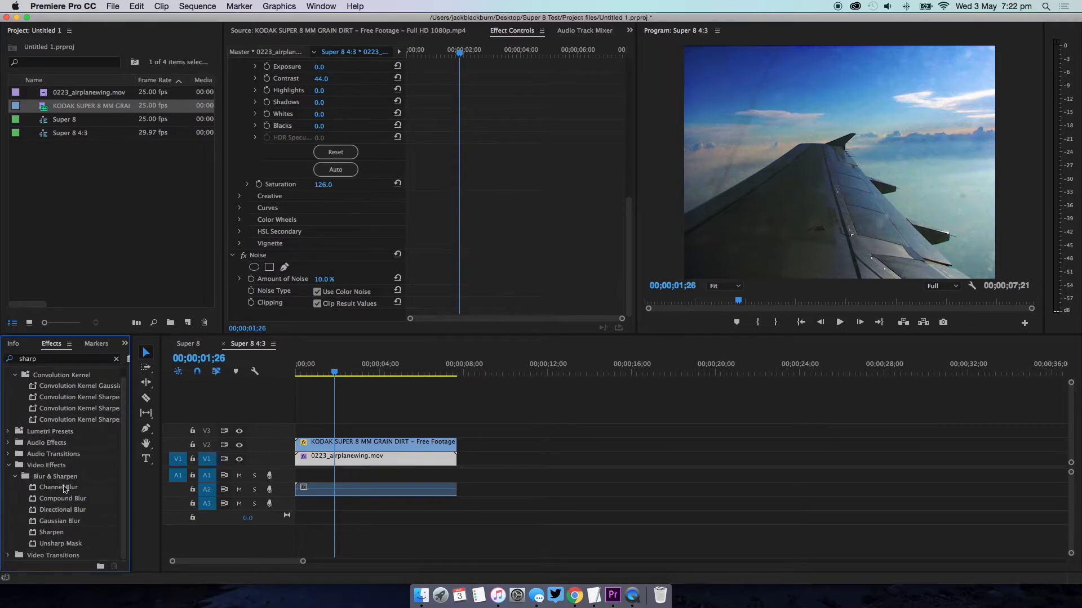
drag(51, 533, 353, 463)
Step: Try a sharpen amount of -3 on the airplane clip and play a short preview
drag(628, 207, 629, 235)
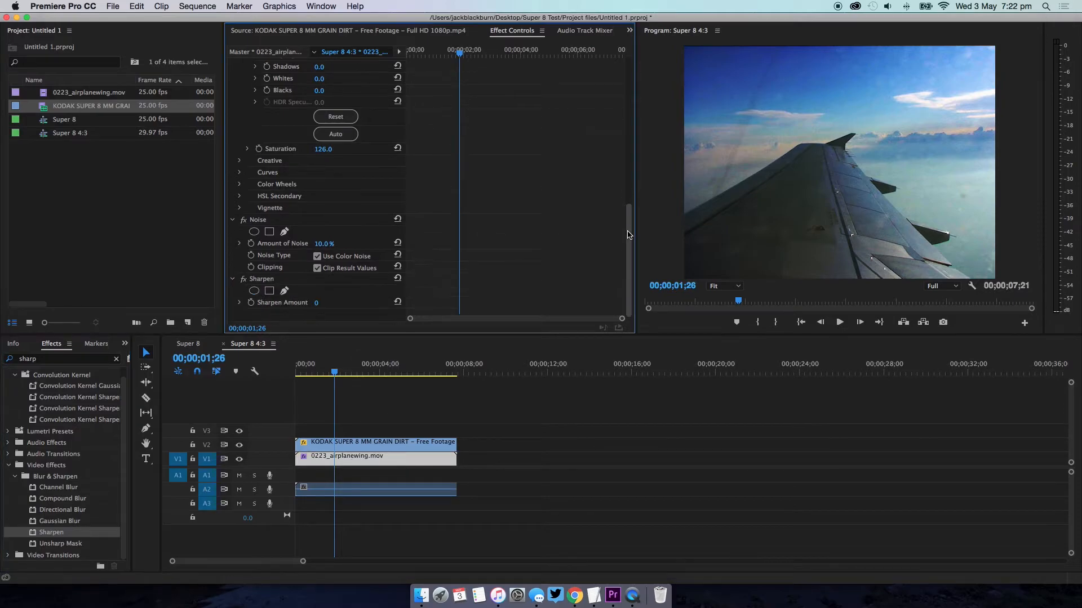
click(317, 303)
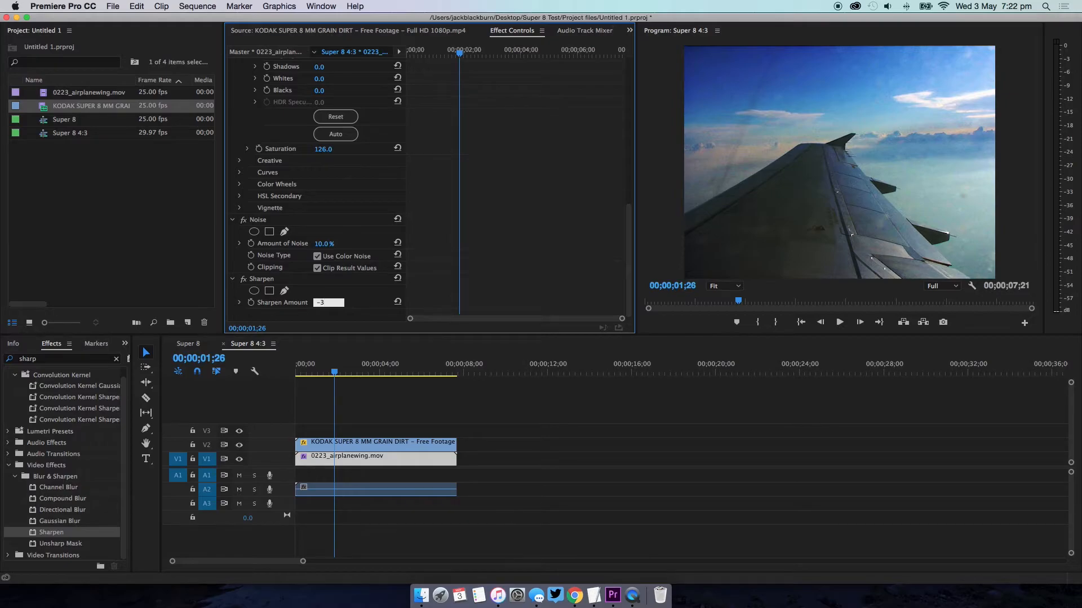
key(Return)
key(space)
key(space)
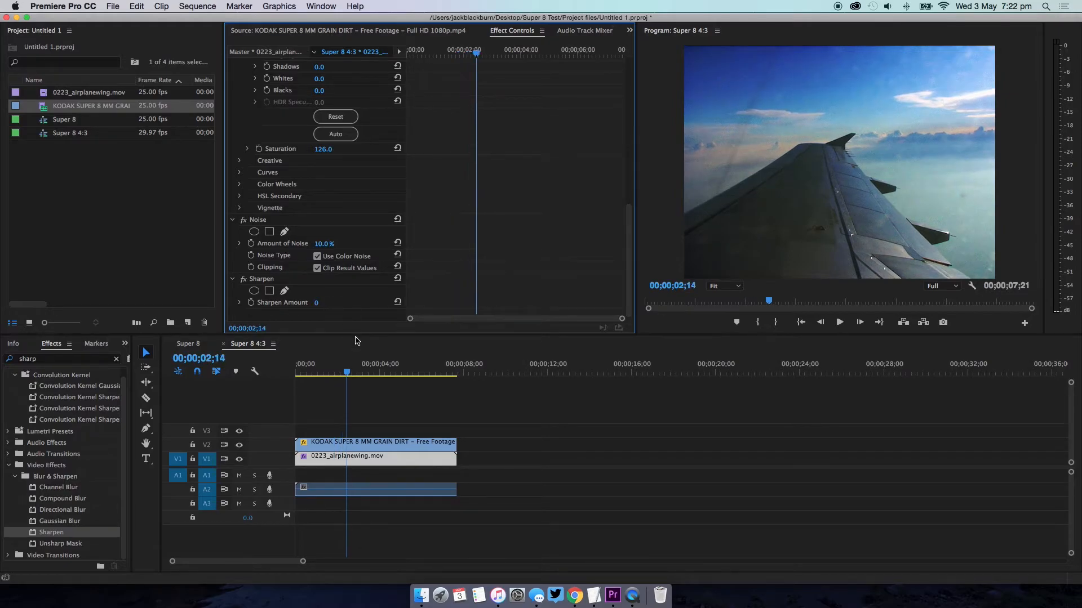
Step: Search the effects for blur and apply Gaussian Blur to the airplane wing clip on V1
click(116, 360)
click(116, 360)
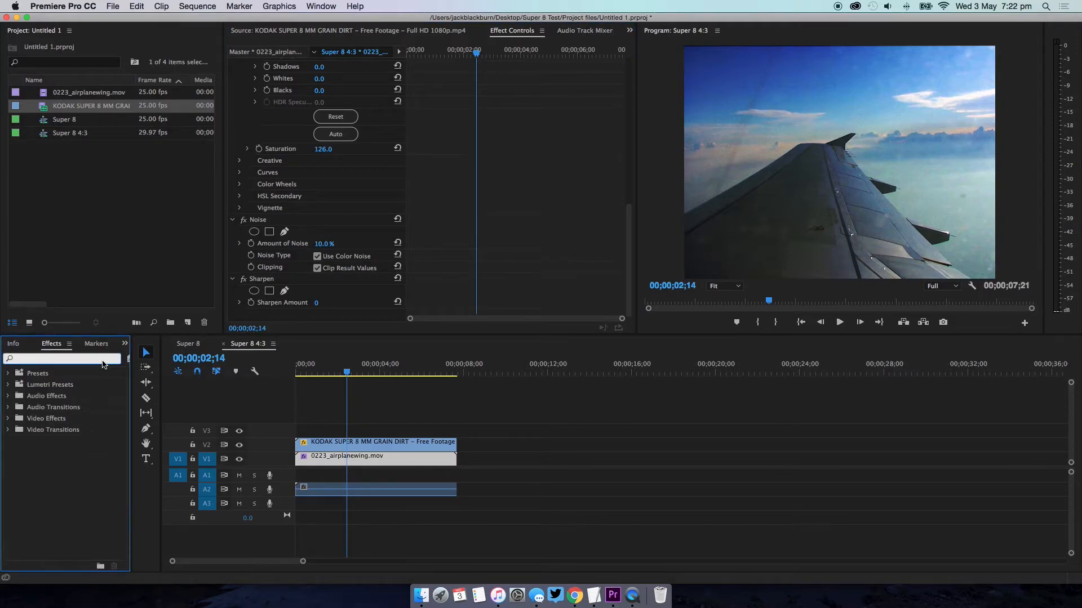
text(blur)
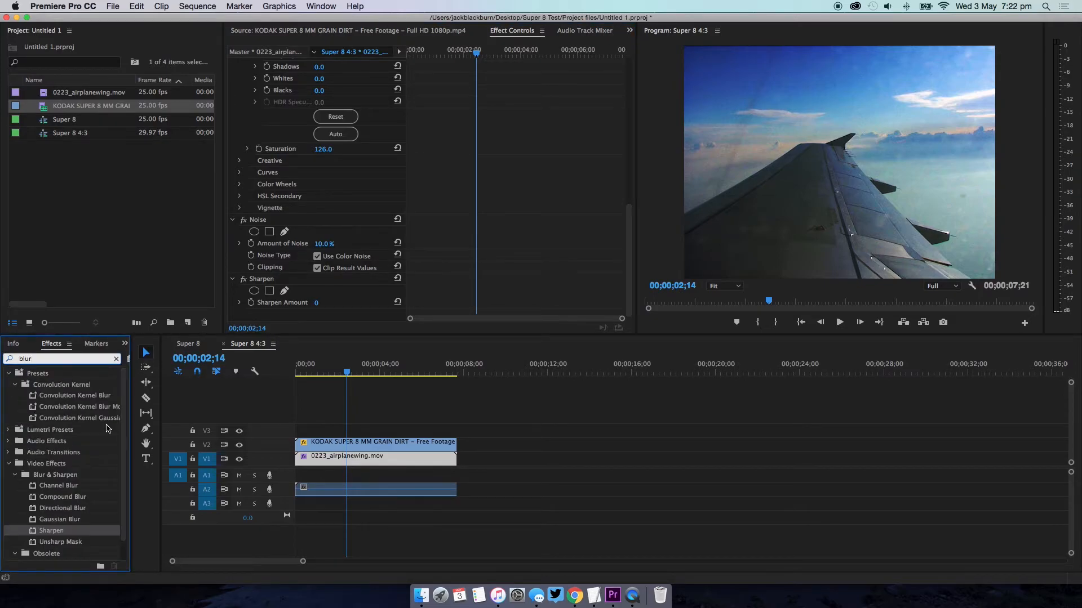
drag(34, 521, 306, 465)
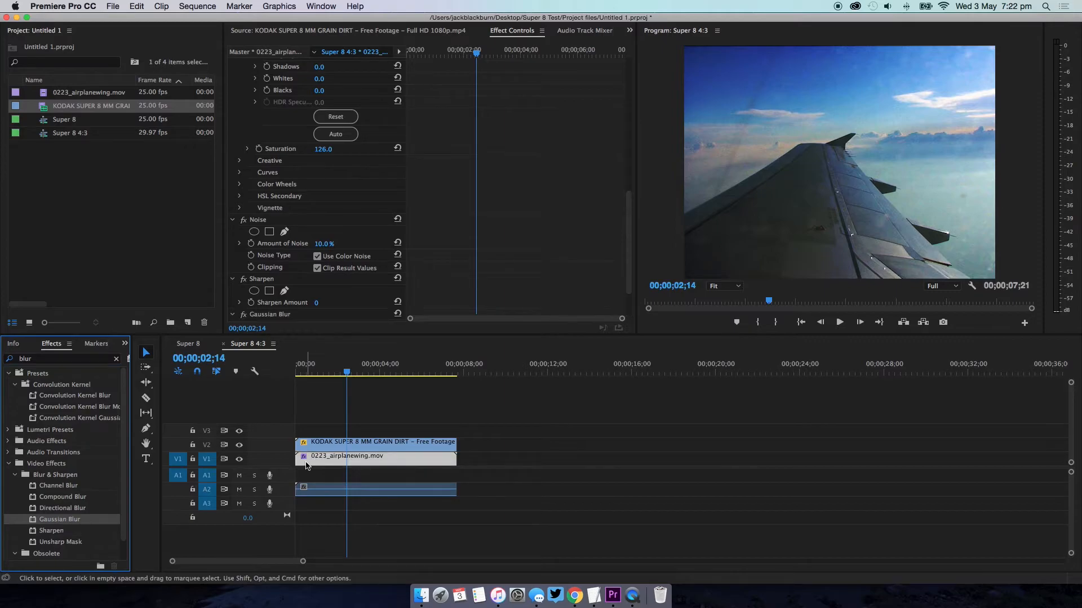
Step: Try a Gaussian Blur blurriness of -1 on the airplane clip and play a short preview
drag(629, 242, 628, 272)
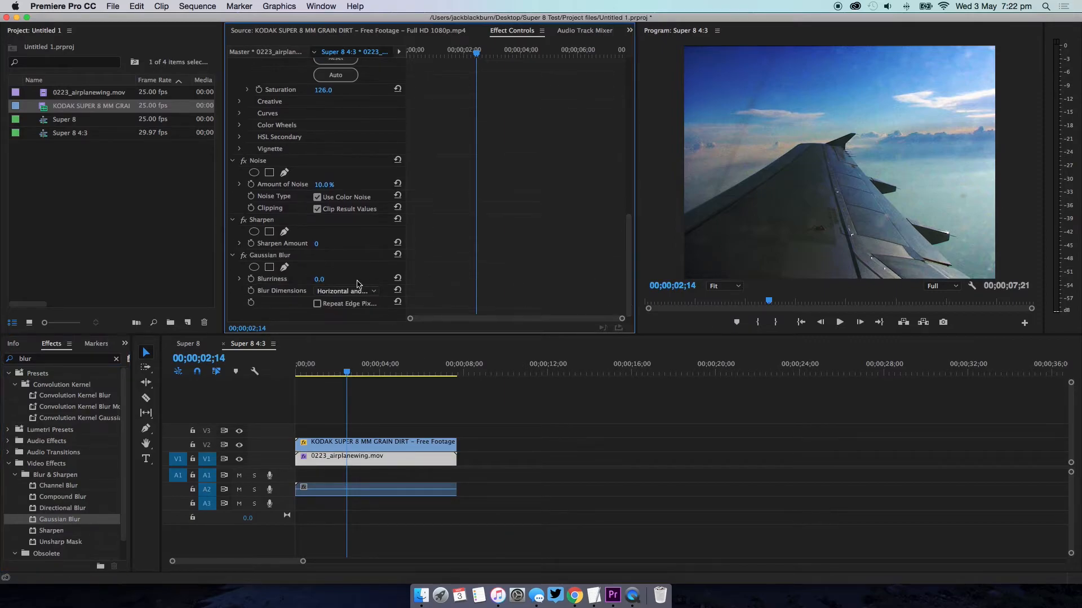
click(319, 279)
key(BackSpace)
text(-1)
key(Return)
key(space)
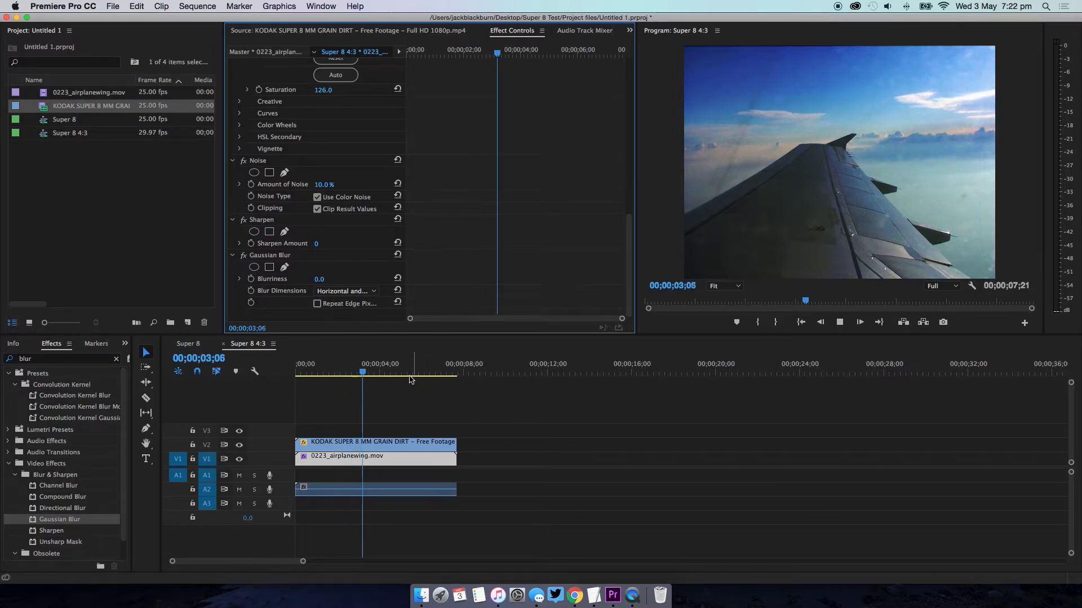
key(space)
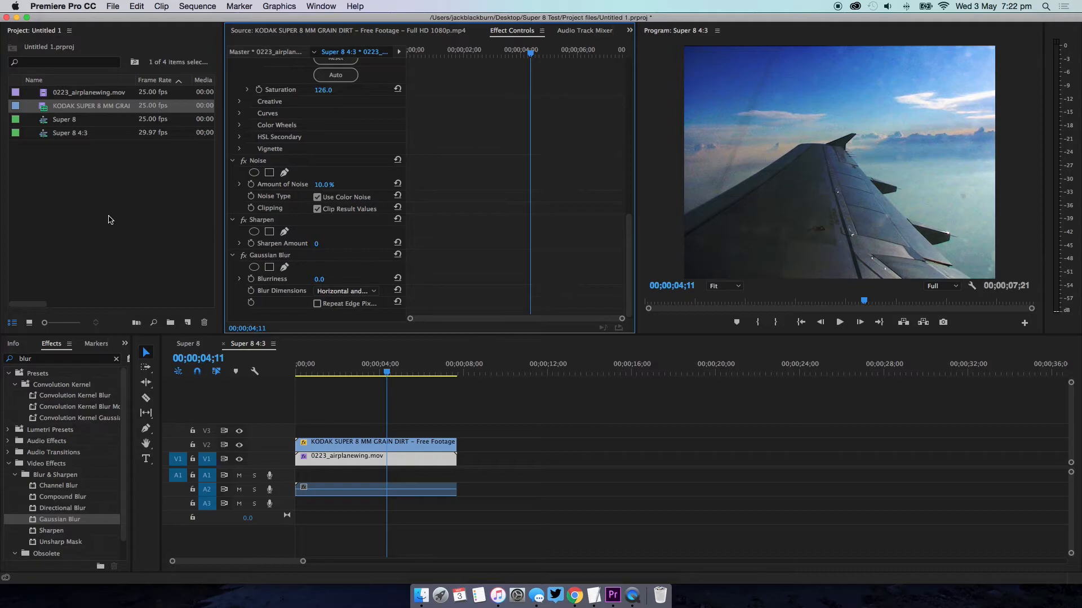
Step: Open the Super 8 sequence from the project items
double_click(43, 121)
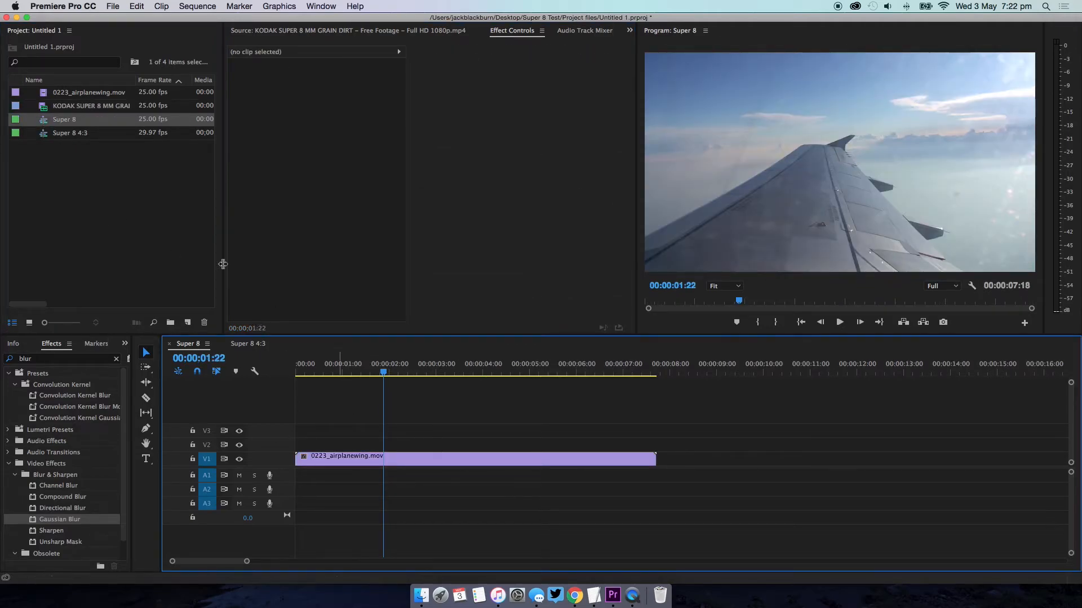
Step: Copy the Kodak Super 8 grain clip from the Super 8 4:3 sequence and paste it after the airplane clip in the Super 8 sequence
double_click(51, 133)
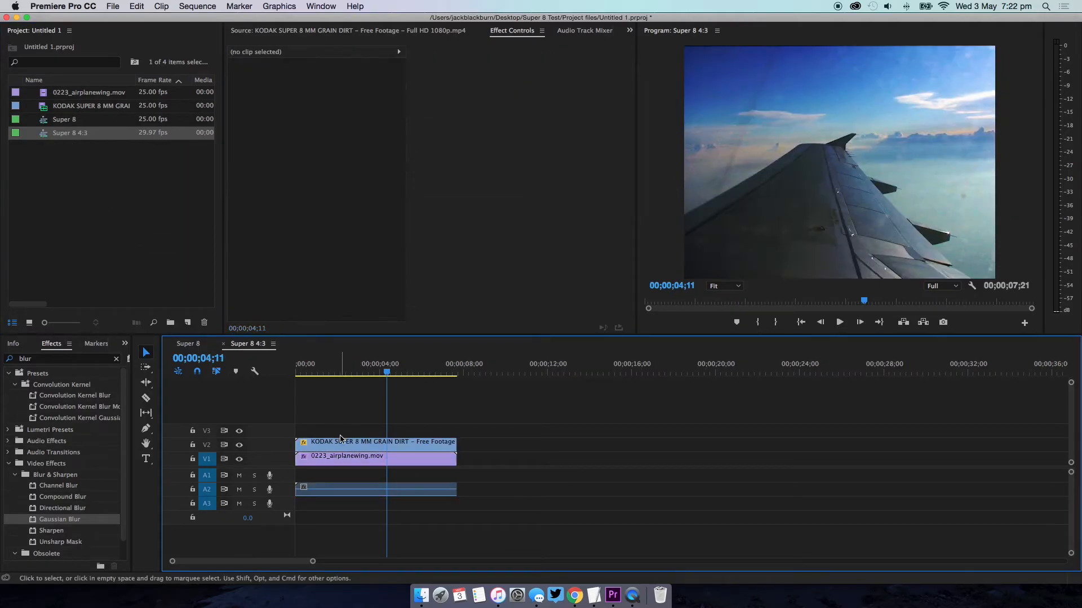
click(340, 441)
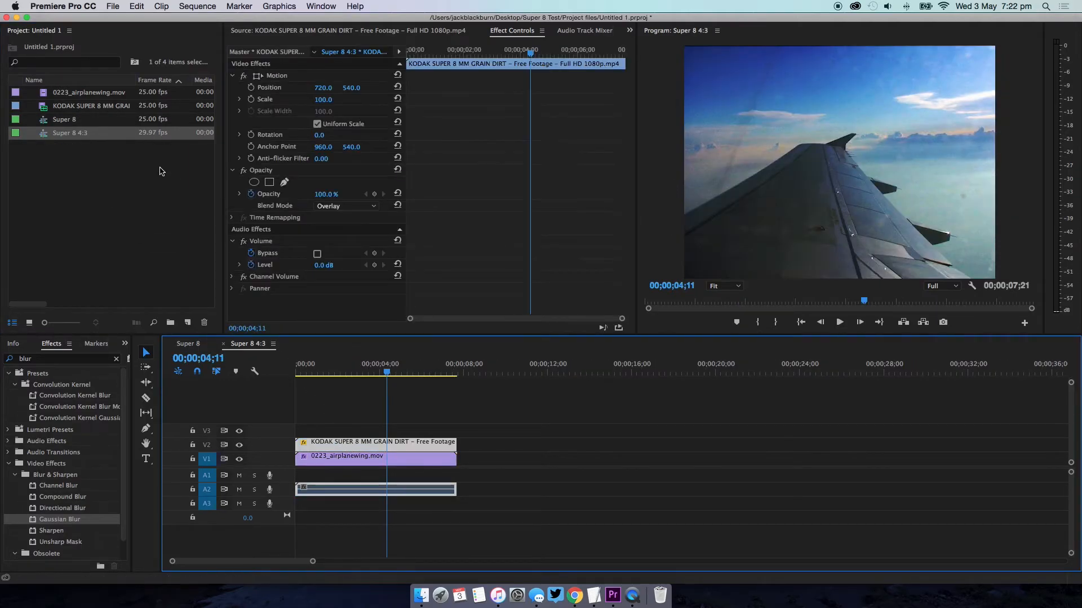
click(57, 119)
double_click(47, 122)
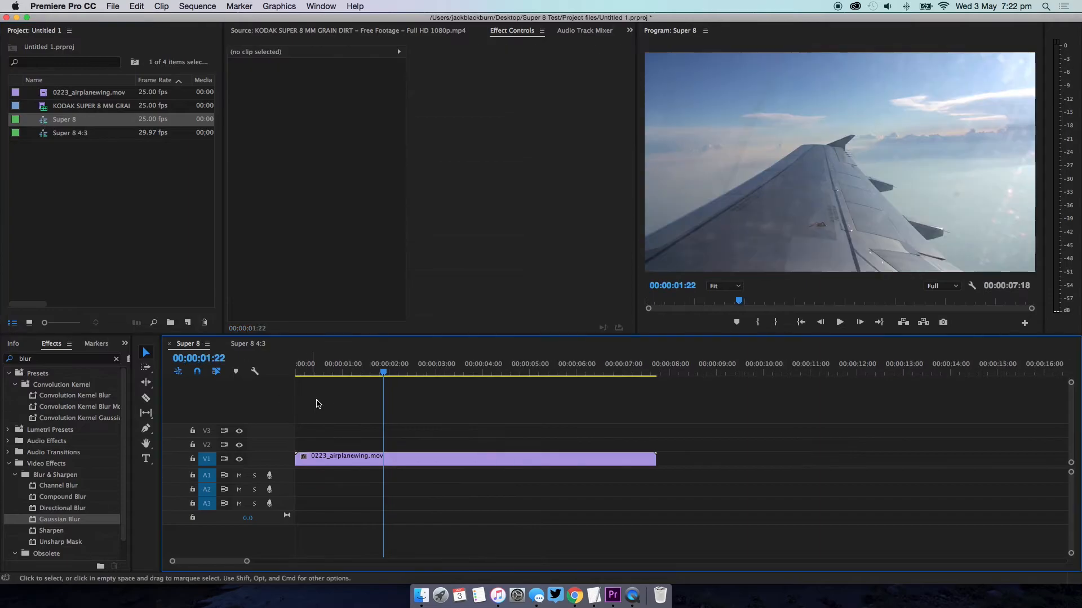
click(682, 370)
key(super+v)
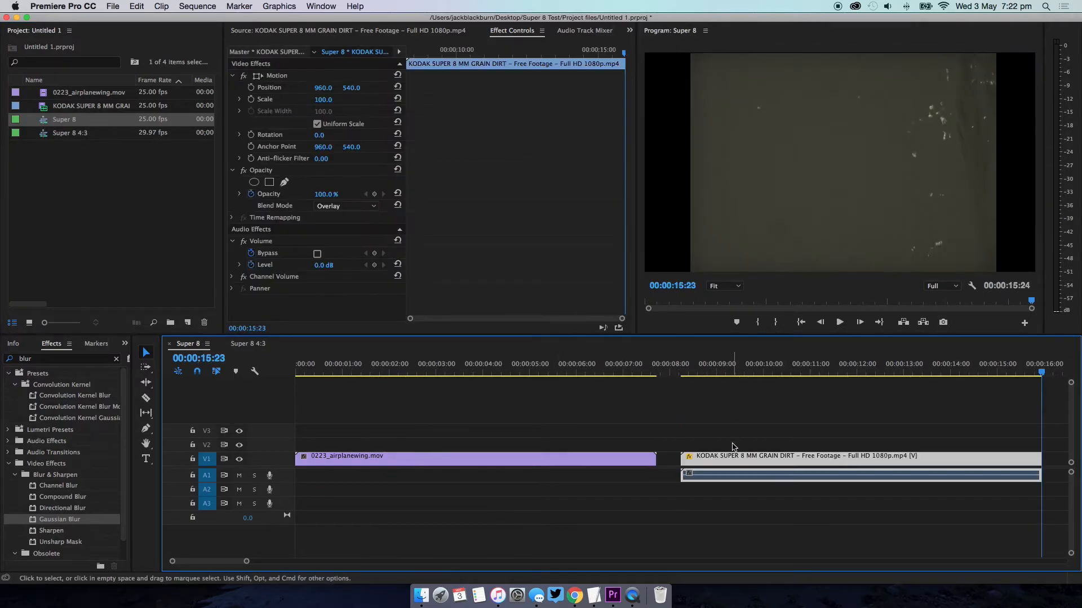
Step: Move the pasted grain clip onto V2 directly above the airplane clip and play a short preview from the sequence start
drag(734, 461, 349, 447)
click(292, 362)
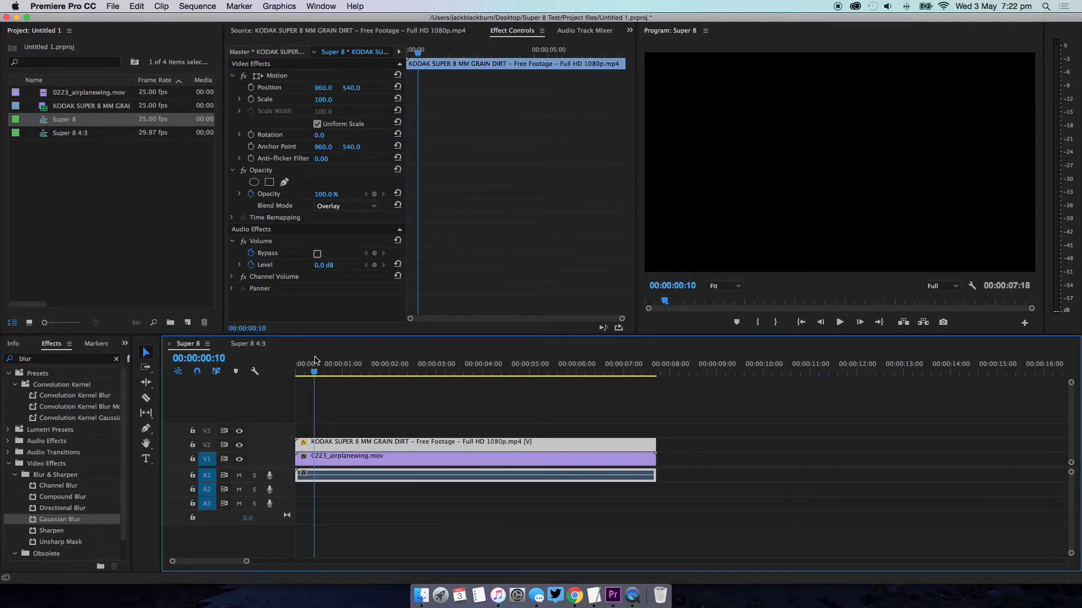
key(space)
key(space)
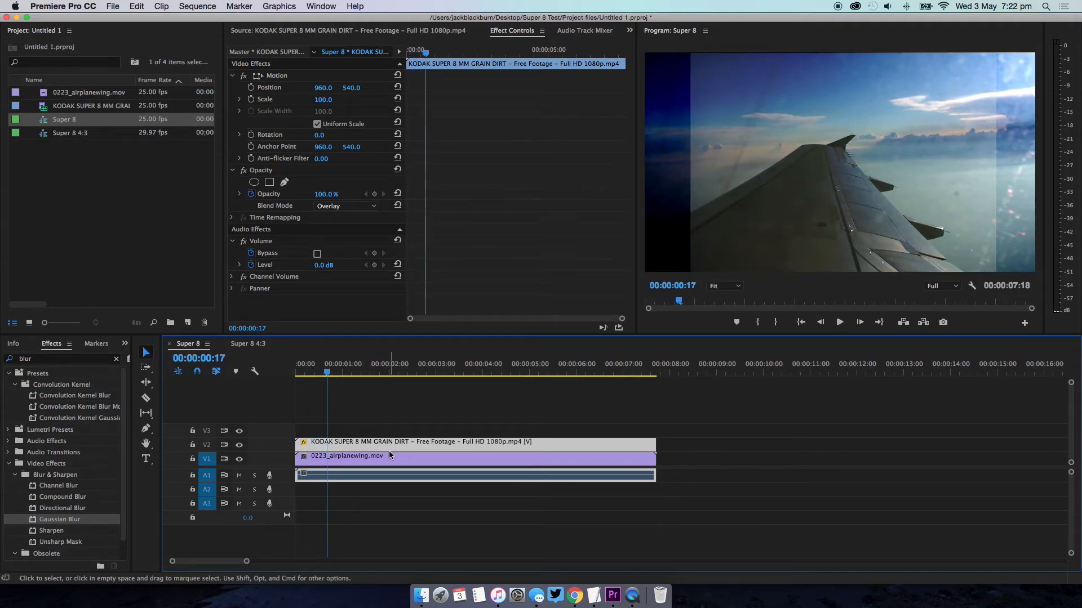
Step: Scale up the grain clip until it covers the full width of the frame and play a short preview
drag(324, 100, 349, 100)
key(space)
key(space)
click(452, 422)
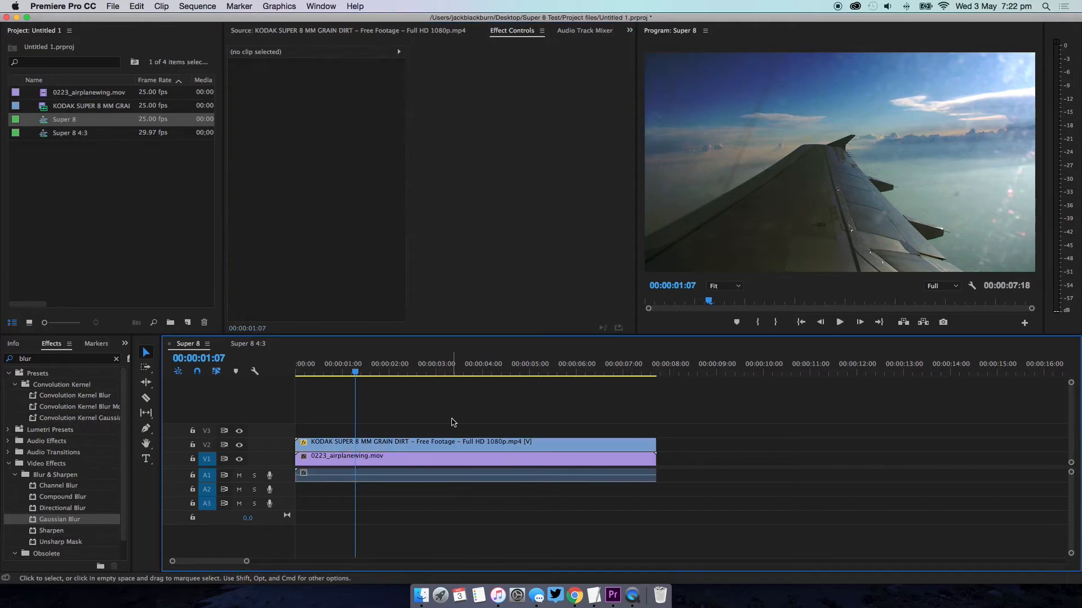
Step: Create a new adjustment layer in the project with the default settings
click(117, 259)
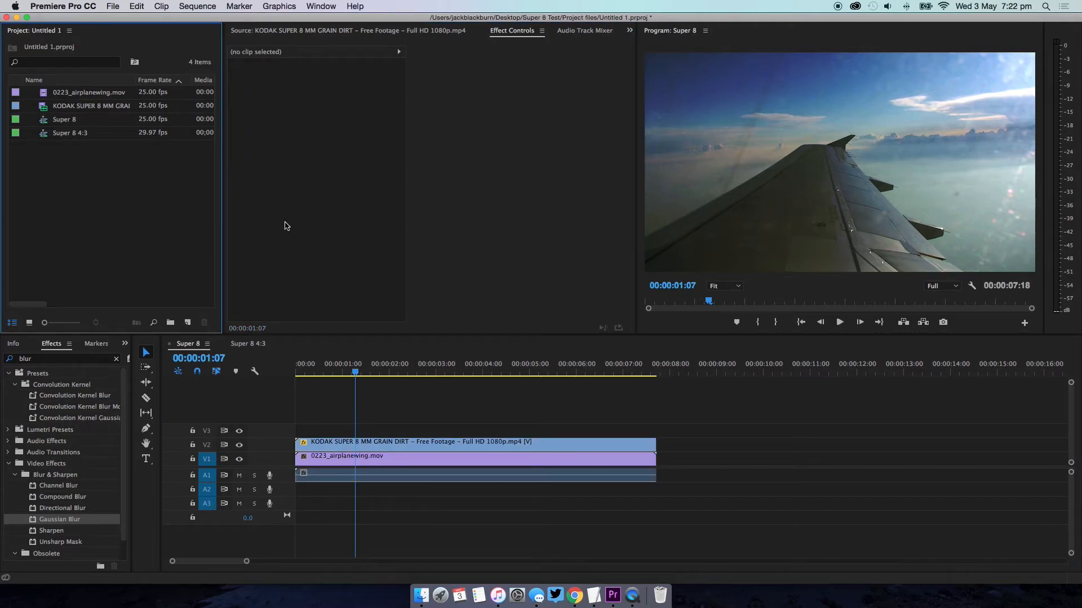
right_click(53, 242)
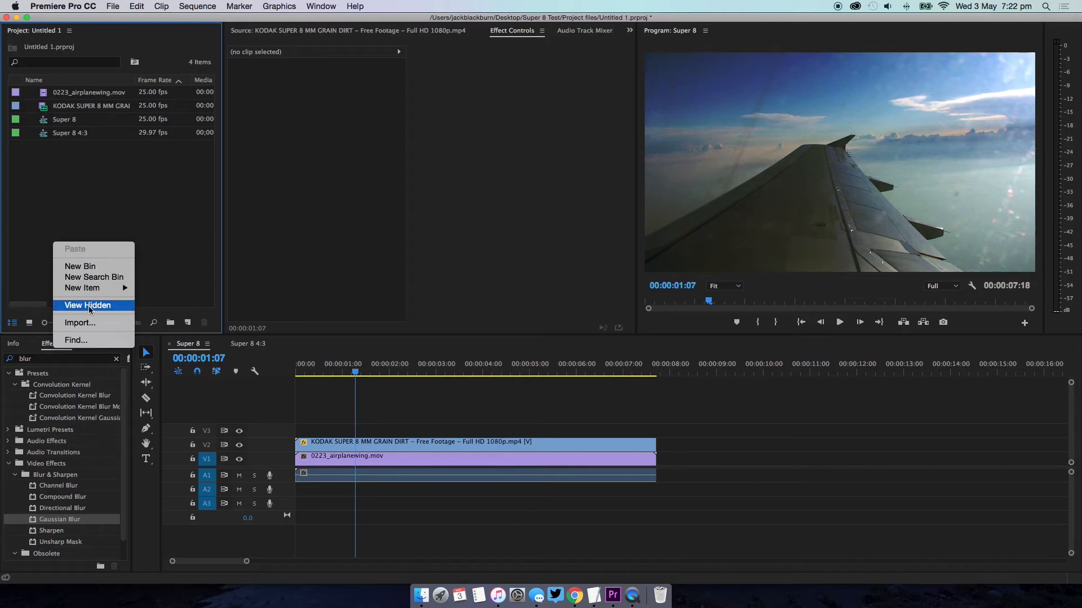
mouse_move(102, 288)
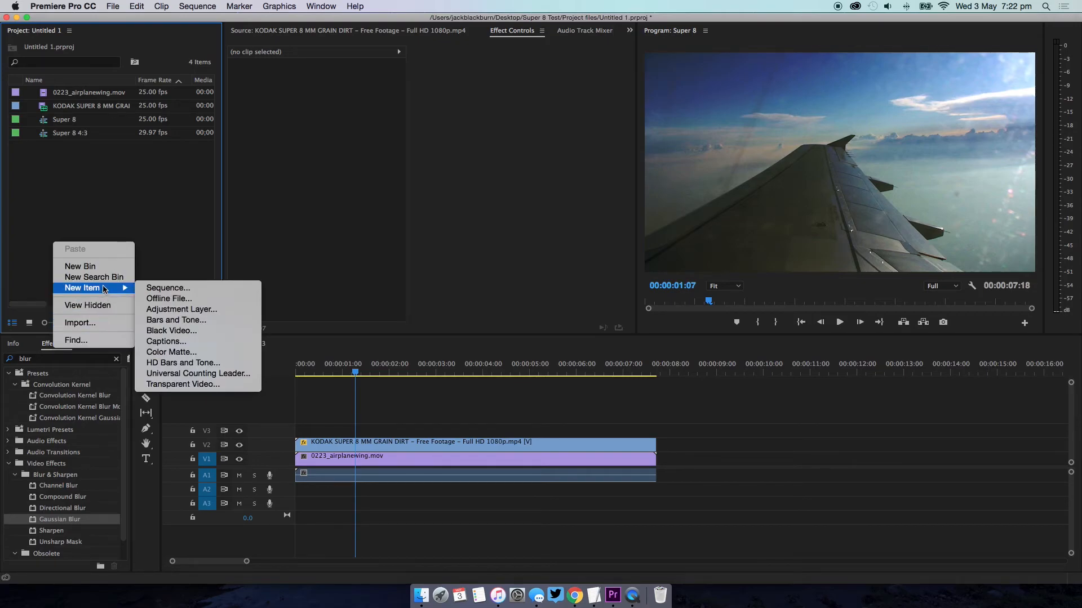
click(175, 310)
click(612, 344)
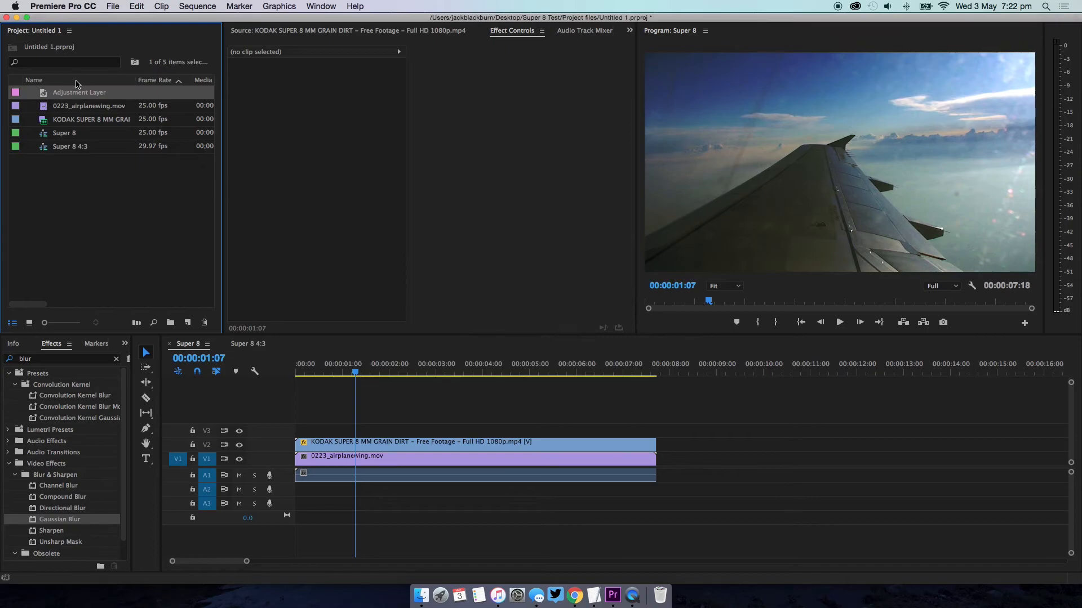
Step: Place the adjustment layer at the start of V3 and extend it to the end of the clips below
drag(46, 93, 260, 432)
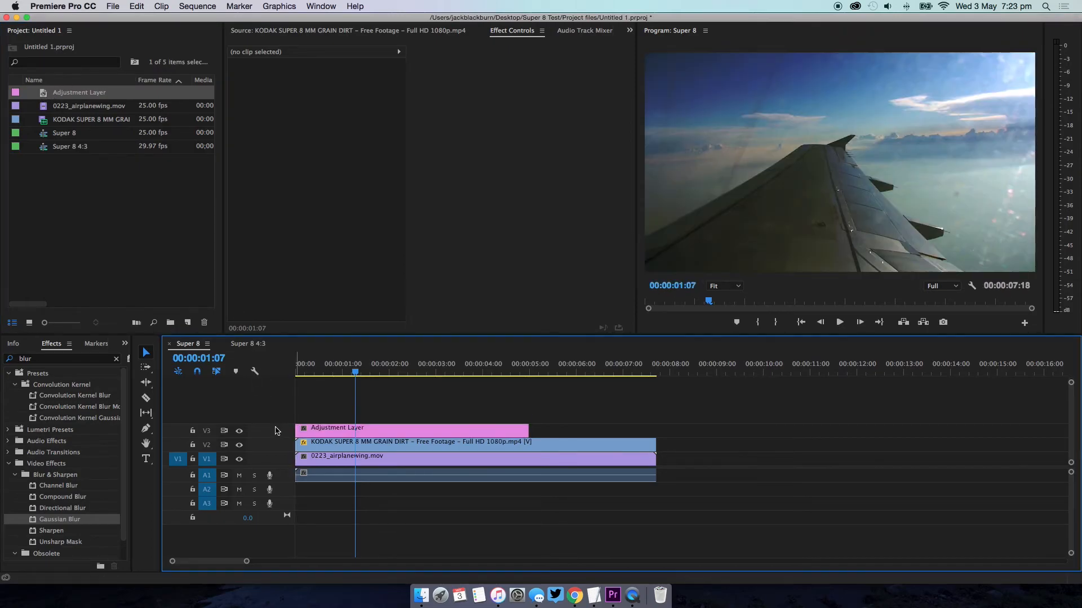
drag(528, 428, 655, 428)
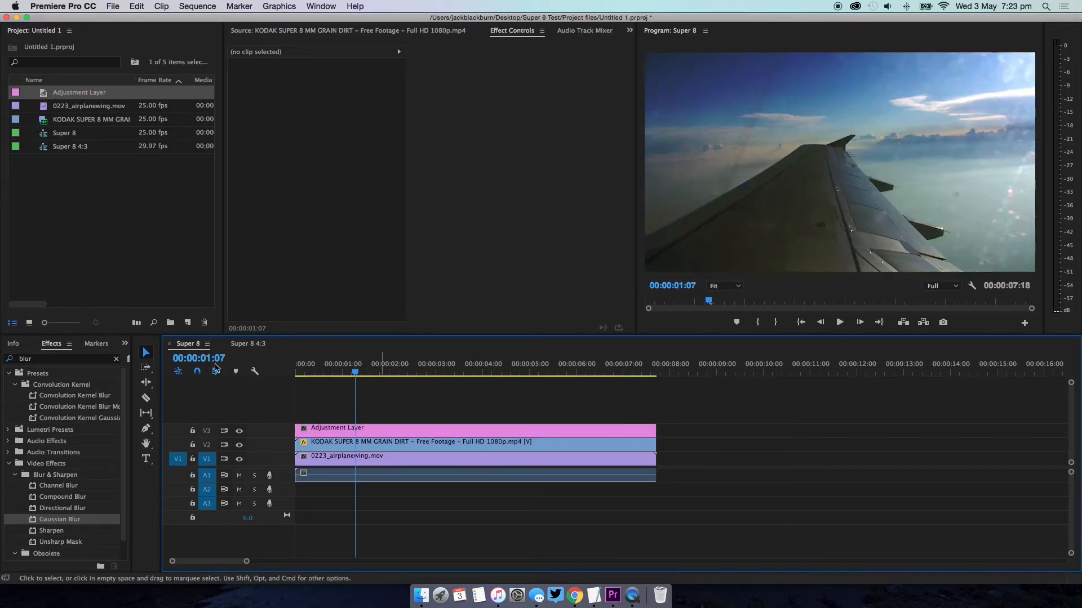
Step: Search the effects for crop and apply the Crop effect to the adjustment layer on V3
click(116, 359)
text(crop)
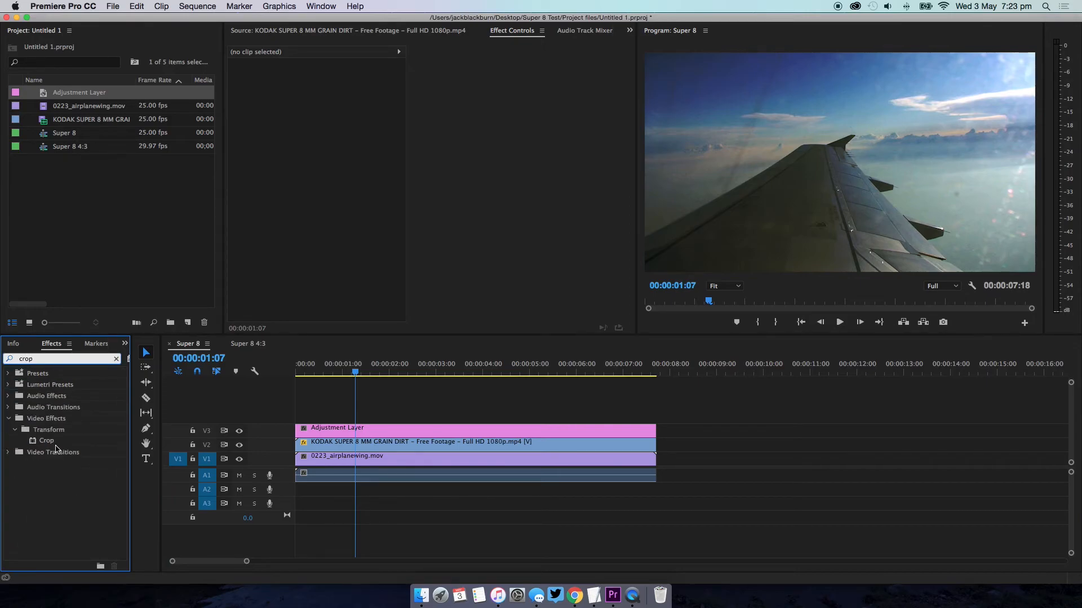
drag(53, 441, 338, 432)
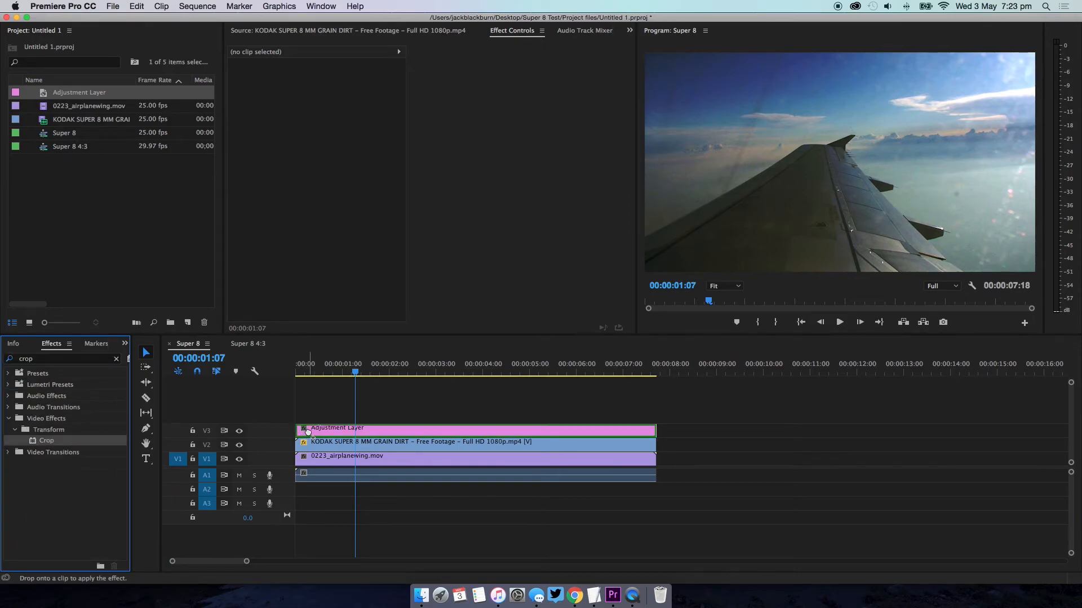
Step: Set the Crop effect's left and right values to 13% each on the adjustment layer
click(322, 253)
text(13)
key(Return)
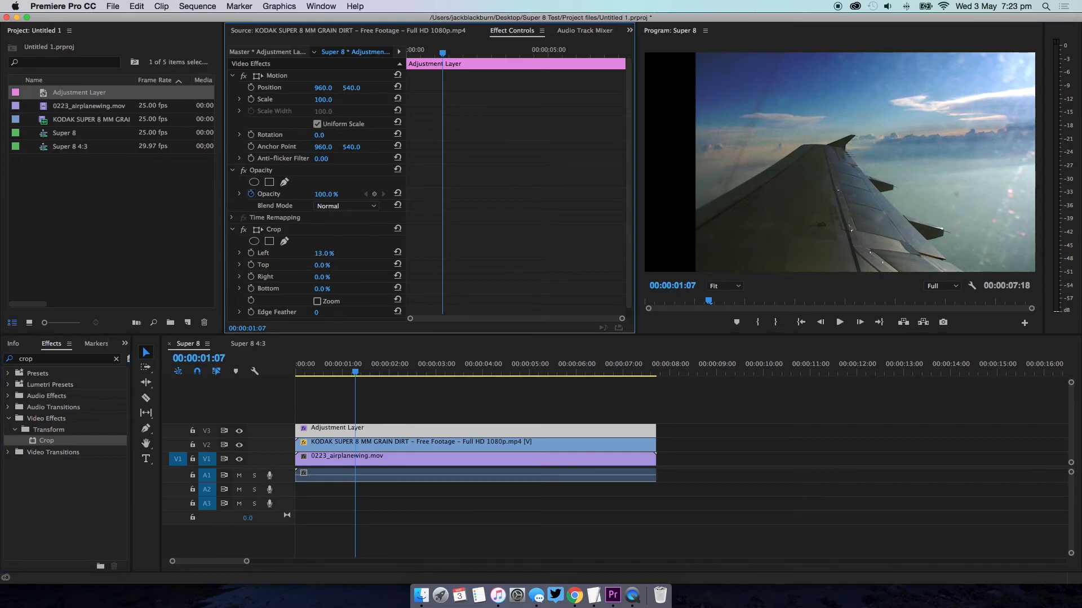
click(322, 276)
text(13)
key(Return)
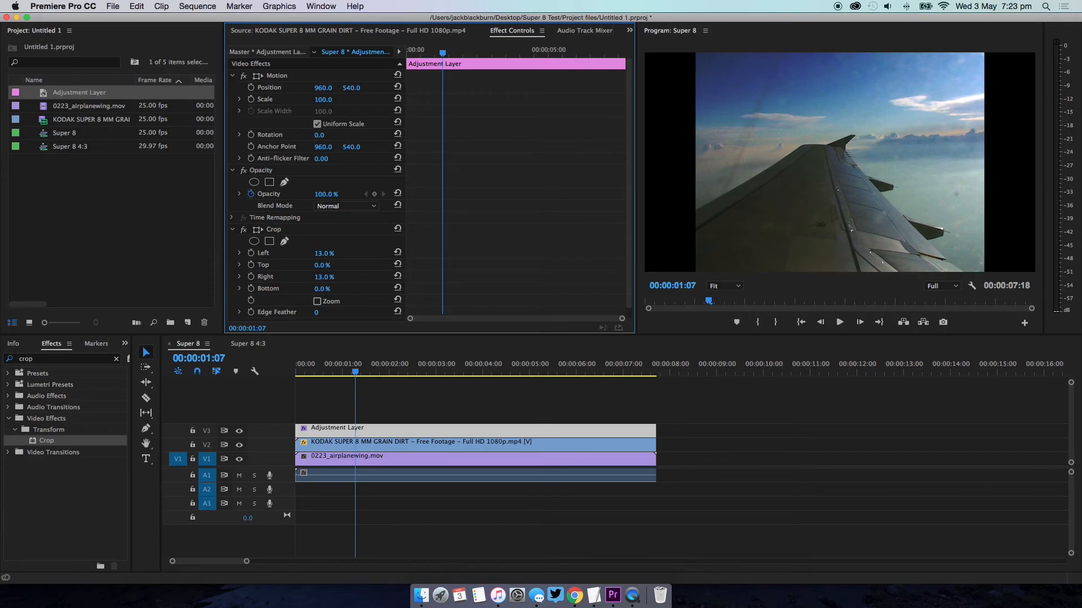